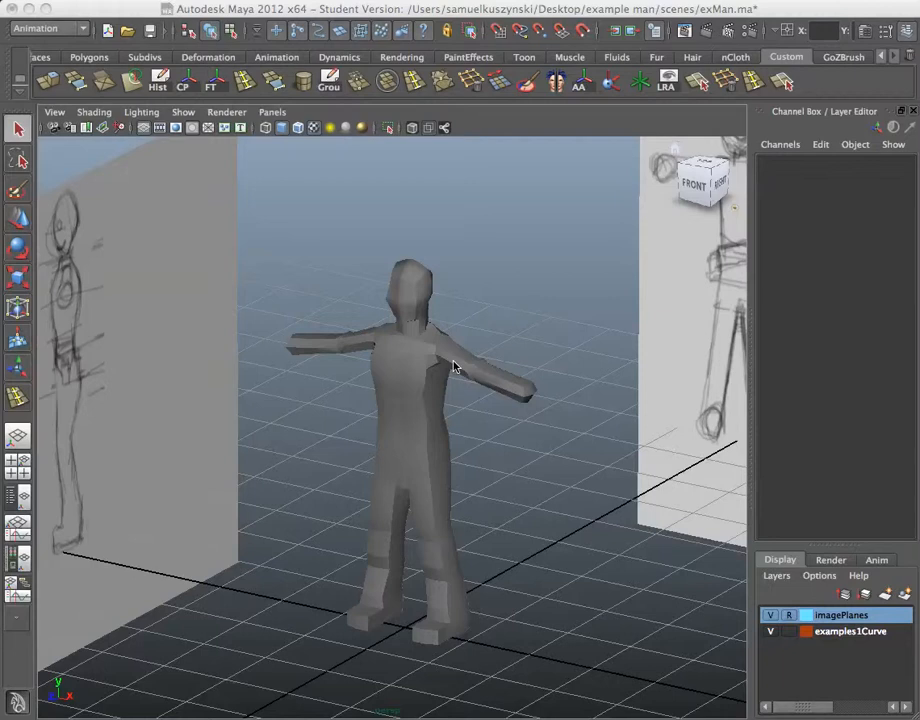
# Create a polygon pipe on the grid beside the character's feet, about 0.6 in radius, 0.3 high and 0.11 thick
pyautogui.moveTo(481, 421)
pyautogui.keyDown('alt'); pyautogui.mouseDown()
pyautogui.moveTo(421, 431)
pyautogui.moveTo(468, 415)
pyautogui.moveTo(526, 413)
pyautogui.moveTo(524, 400)
pyautogui.moveTo(476, 419)
pyautogui.mouseUp(); pyautogui.keyUp('alt')
pyautogui.keyDown('alt'); pyautogui.moveTo(512, 497); pyautogui.dragTo(535, 613, button='right'); pyautogui.keyUp('alt')
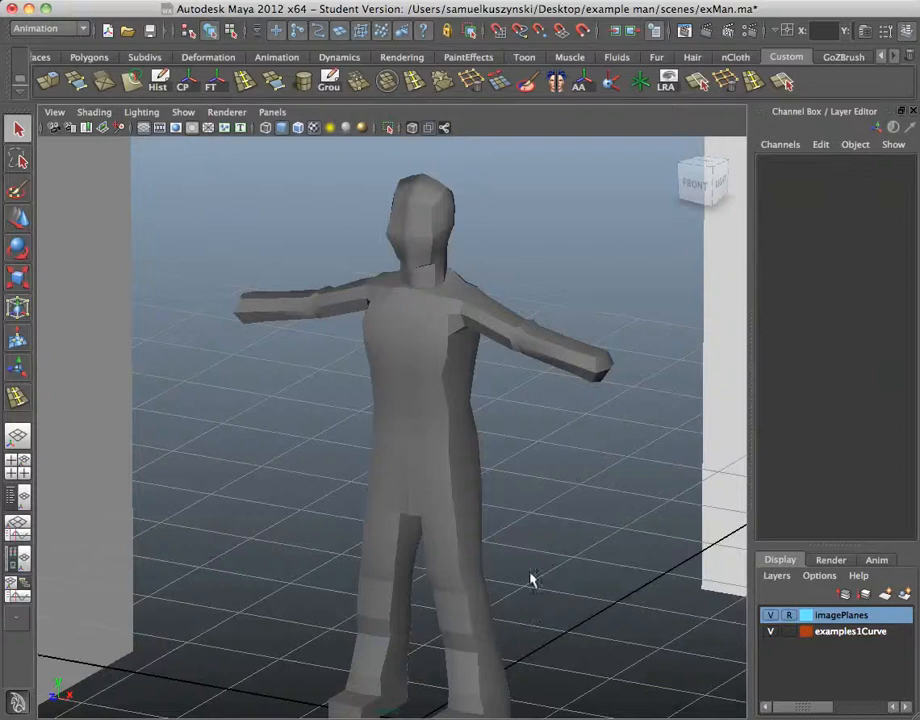
pyautogui.click(140, 5)
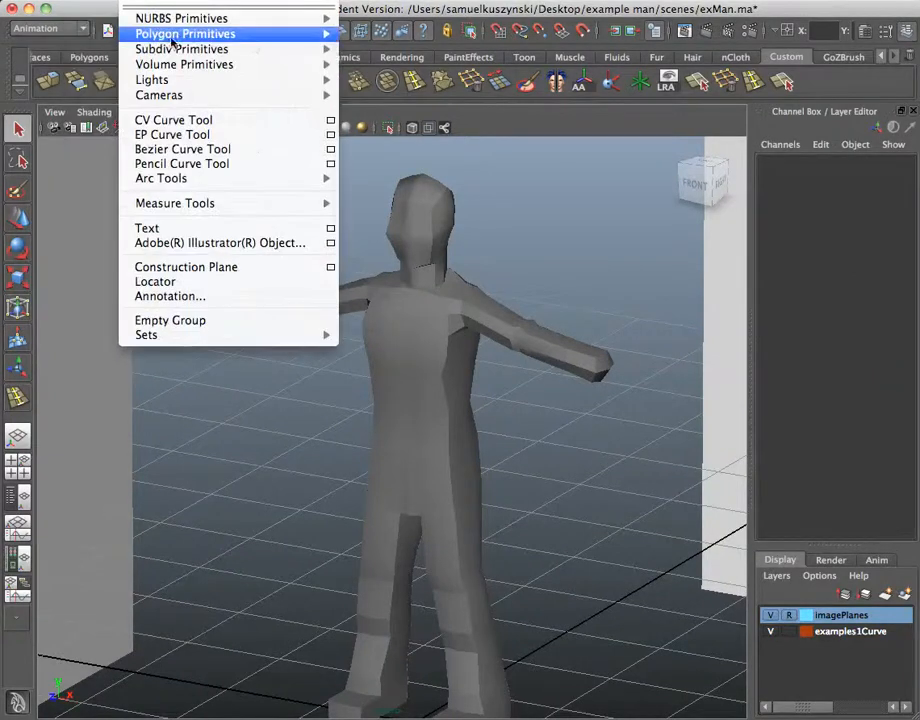
pyautogui.moveTo(273, 41)
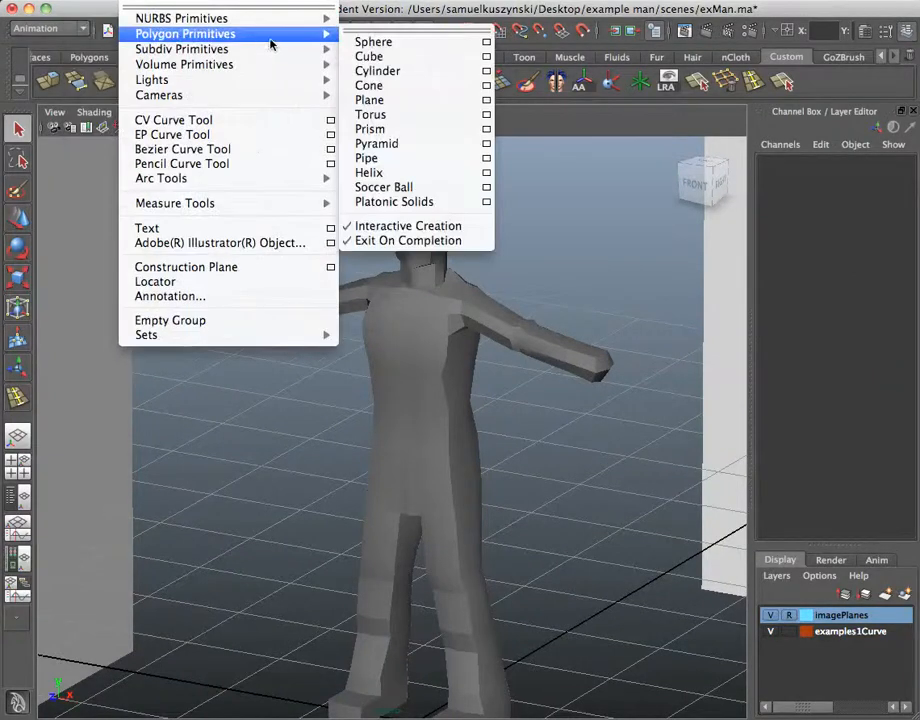
pyautogui.click(399, 158)
pyautogui.keyDown('alt'); pyautogui.moveTo(534, 314); pyautogui.dragTo(604, 480); pyautogui.keyUp('alt')
pyautogui.keyDown('alt'); pyautogui.moveTo(594, 428); pyautogui.dragTo(484, 204, button='middle'); pyautogui.keyUp('alt')
pyautogui.keyDown('alt'); pyautogui.moveTo(537, 405); pyautogui.dragTo(508, 384); pyautogui.keyUp('alt')
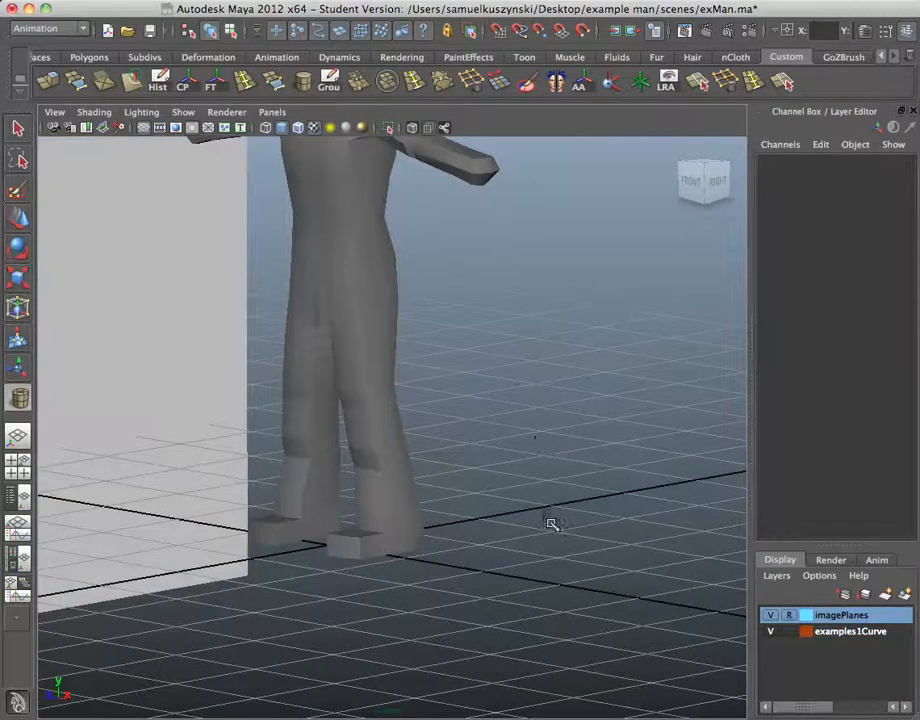
pyautogui.keyDown('alt'); pyautogui.moveTo(547, 511); pyautogui.dragTo(559, 536); pyautogui.keyUp('alt')
pyautogui.click(516, 494)
pyautogui.moveTo(523, 502); pyautogui.dragTo(540, 476)
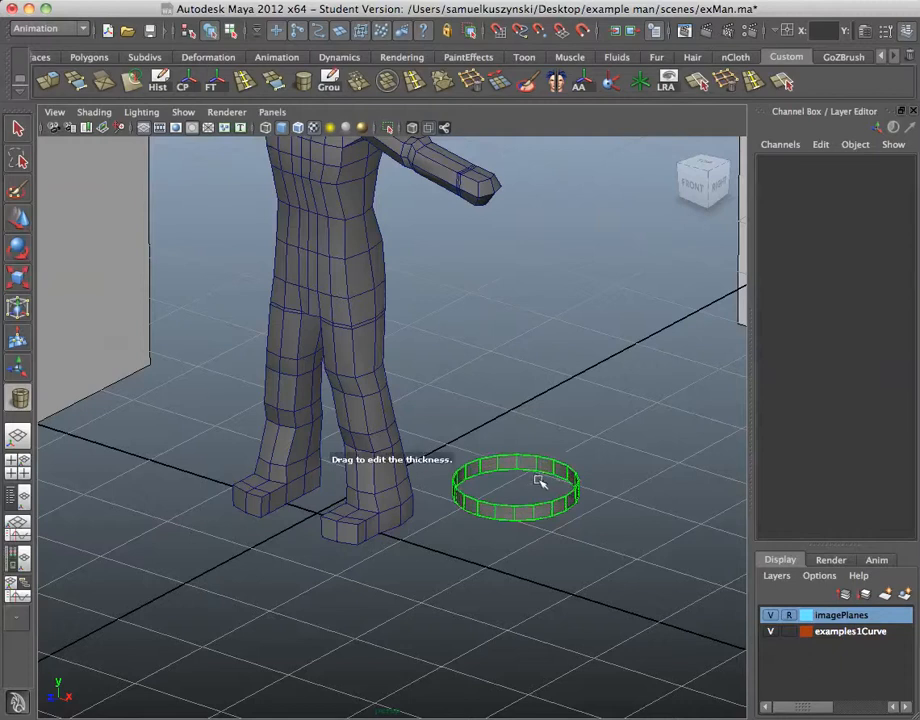
pyautogui.moveTo(541, 476)
pyautogui.mouseDown()
pyautogui.moveTo(552, 478)
pyautogui.moveTo(543, 477)
pyautogui.mouseUp()
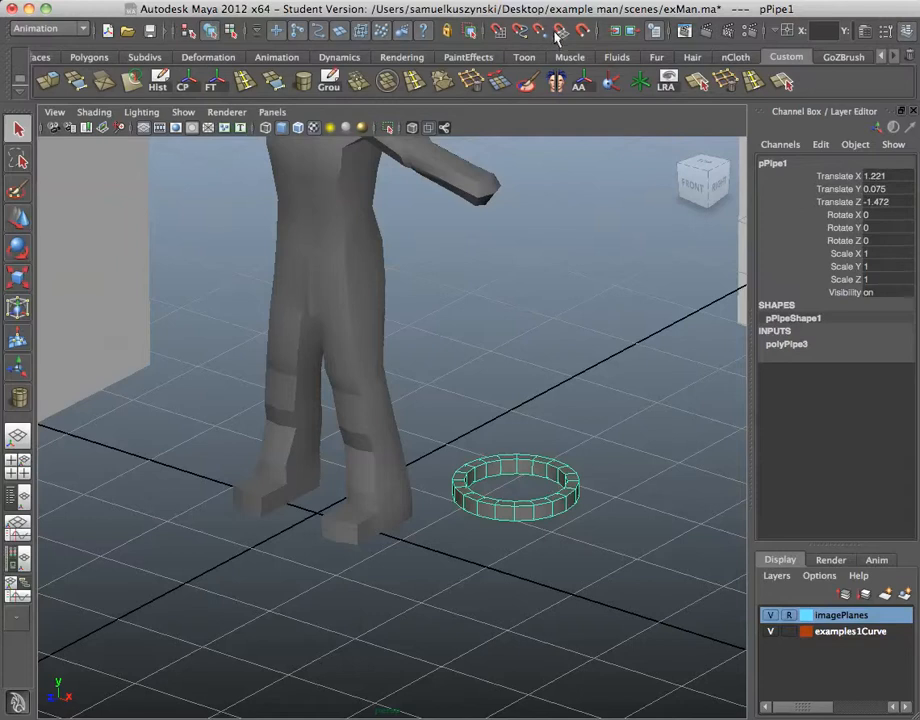
# Snap the pipe to the grid origin, then raise it around the character's hips to about Y 2.305, Z -0.482
pyautogui.press('w')
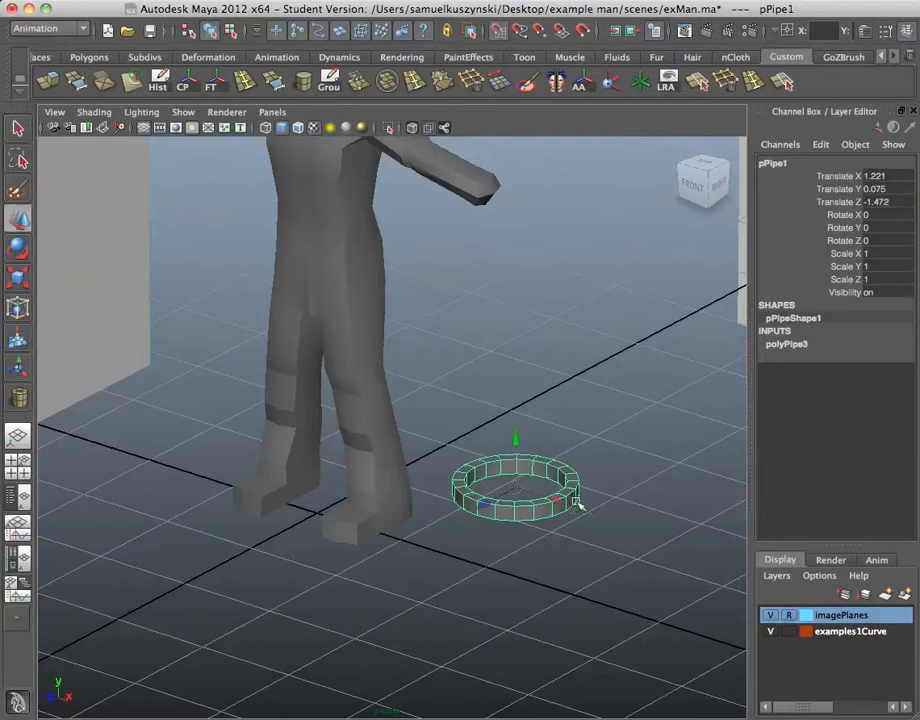
pyautogui.moveTo(565, 497); pyautogui.dragTo(327, 517)
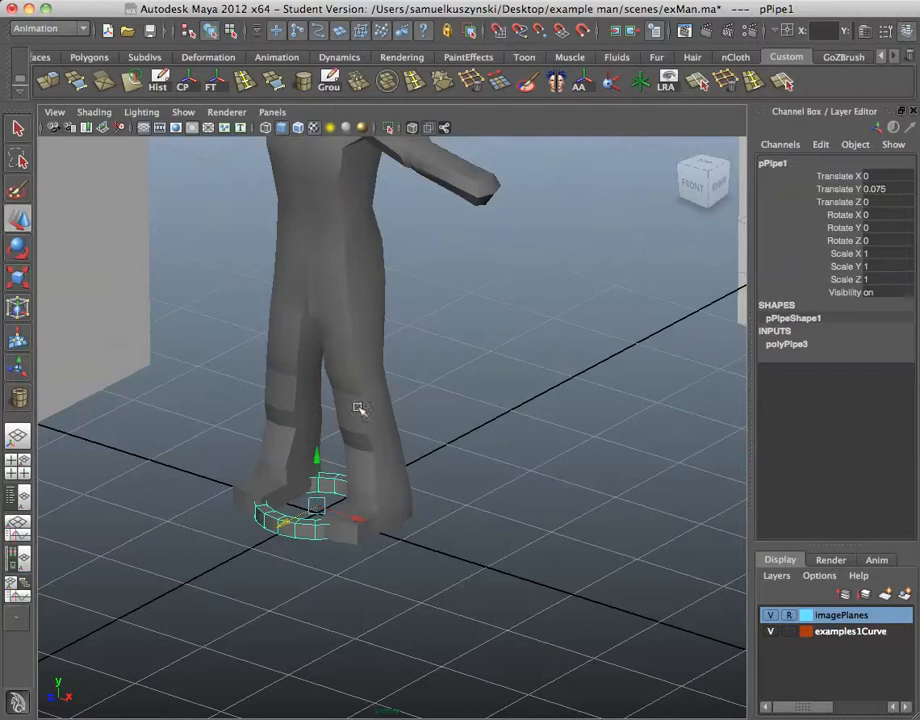
pyautogui.moveTo(322, 458); pyautogui.dragTo(388, 323)
pyautogui.moveTo(267, 390); pyautogui.dragTo(269, 318)
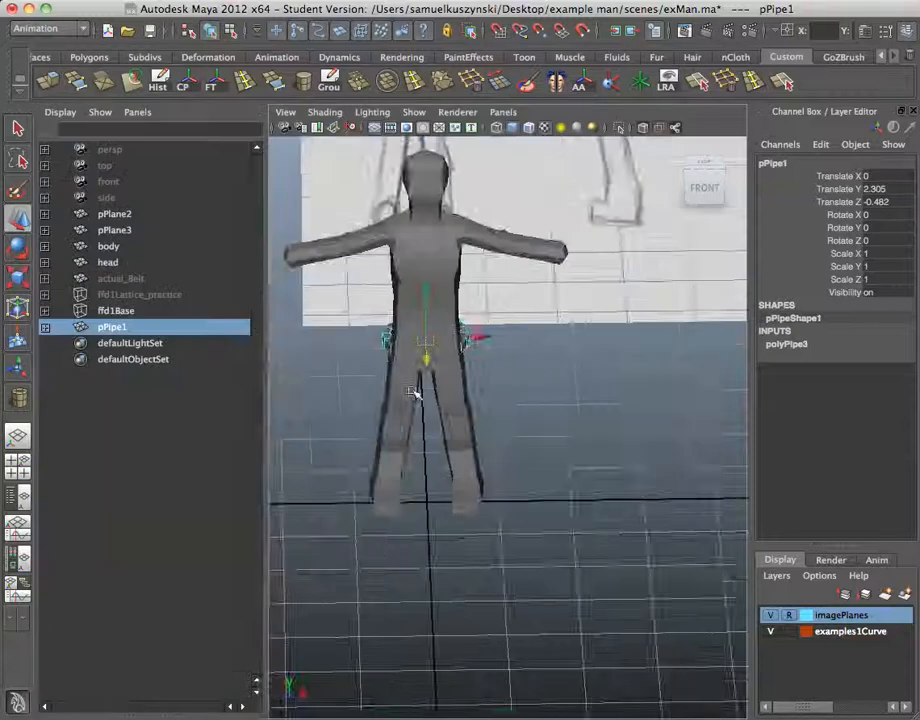
# In the side view, move the pipe up and forward to the character's waist, at about Y 2.975 and Z -0.211
pyautogui.moveTo(413, 392)
pyautogui.keyDown('alt'); pyautogui.mouseDown()
pyautogui.moveTo(344, 353)
pyautogui.moveTo(424, 380)
pyautogui.mouseUp(); pyautogui.keyUp('alt')
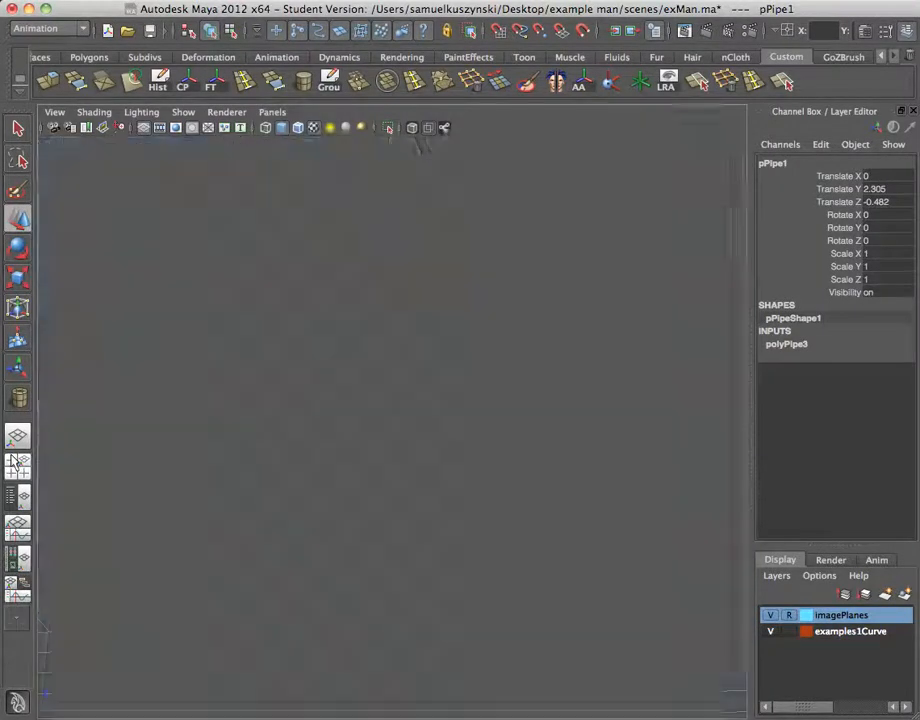
pyautogui.press('space')
pyautogui.press('space')
pyautogui.keyDown('alt'); pyautogui.moveTo(527, 484); pyautogui.dragTo(448, 230, button='middle'); pyautogui.keyUp('alt')
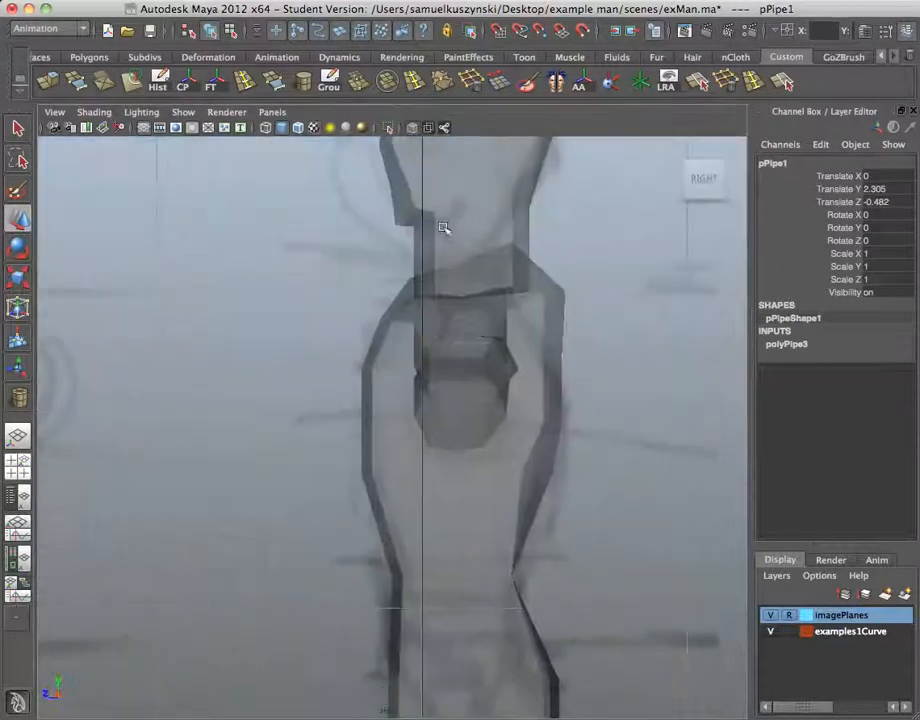
pyautogui.scroll(-10, 527, 545)
pyautogui.scroll(1, 528, 530)
pyautogui.keyDown('alt'); pyautogui.moveTo(526, 512); pyautogui.dragTo(543, 393, button='middle'); pyautogui.keyUp('alt')
pyautogui.scroll(6, 542, 393)
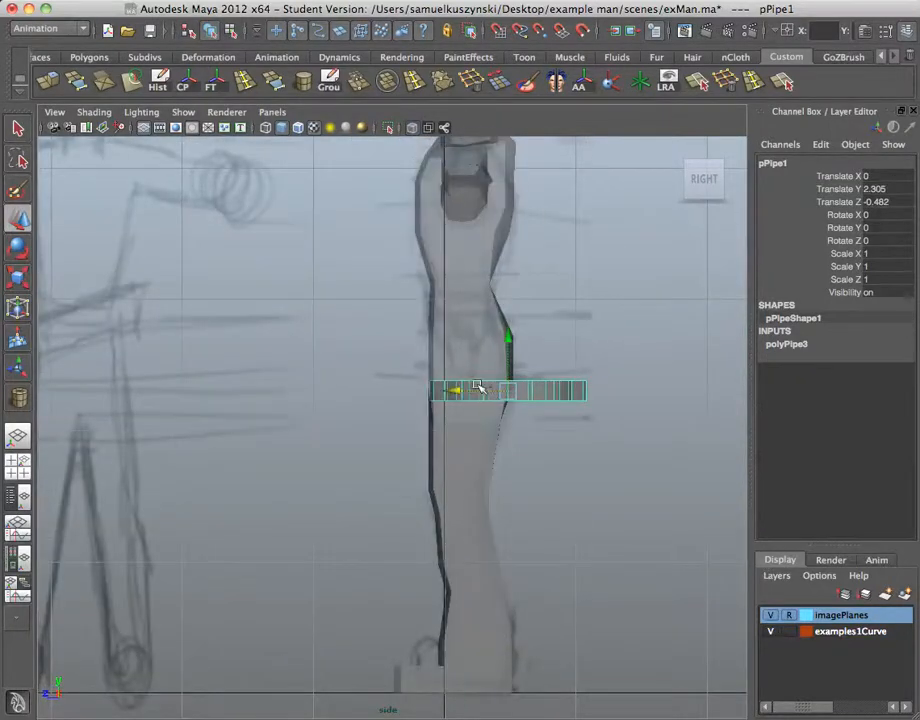
pyautogui.click(478, 386)
pyautogui.click(545, 393)
pyautogui.moveTo(492, 392); pyautogui.dragTo(462, 276)
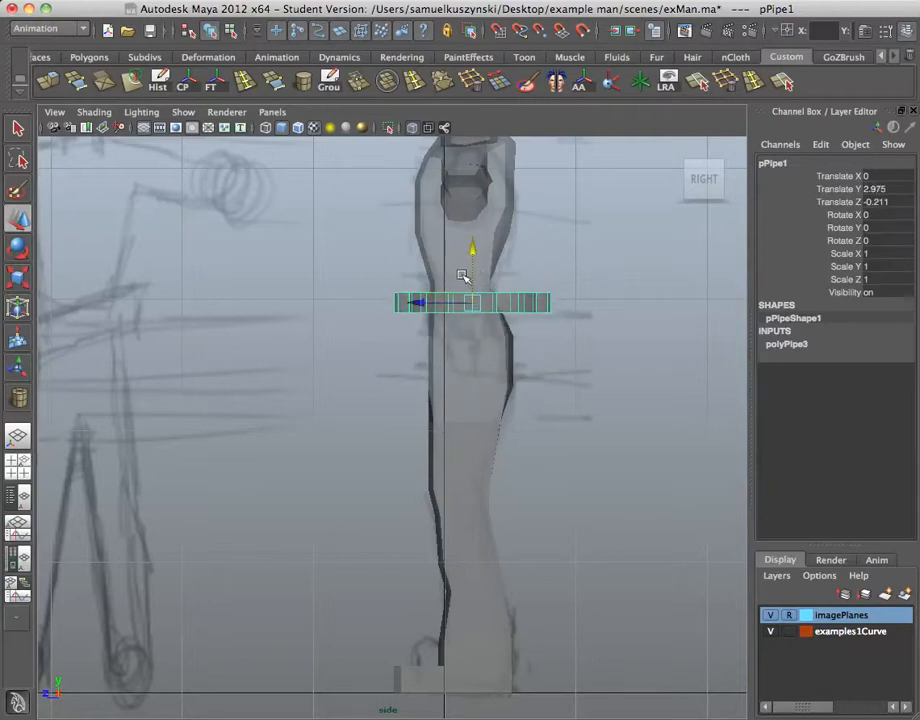
# Reduce the pipe's radius to 0.518 so it fits around the character's waist
pyautogui.click(787, 344)
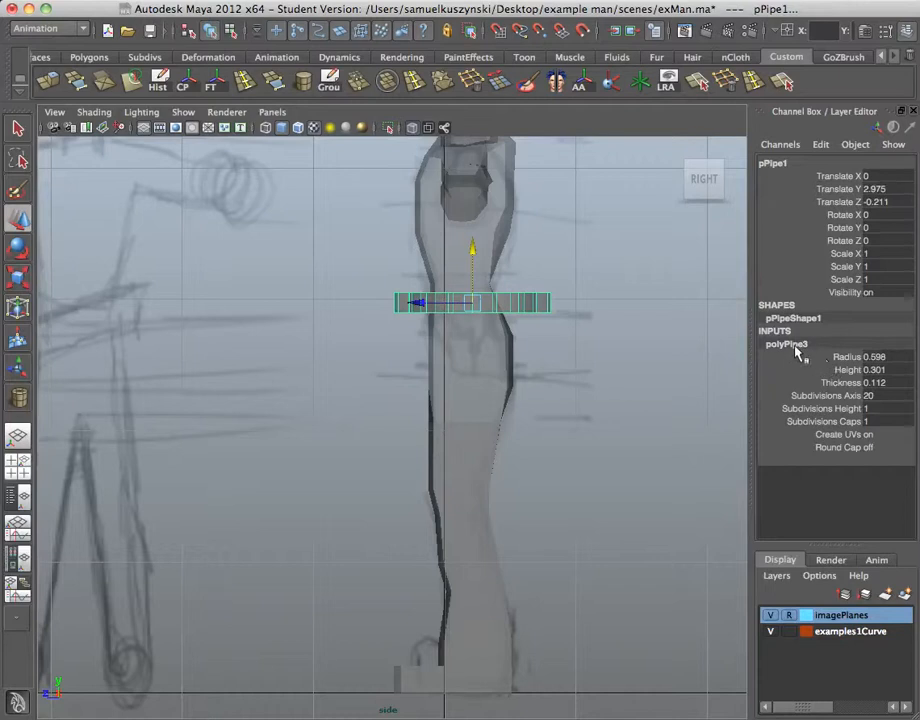
pyautogui.click(846, 357)
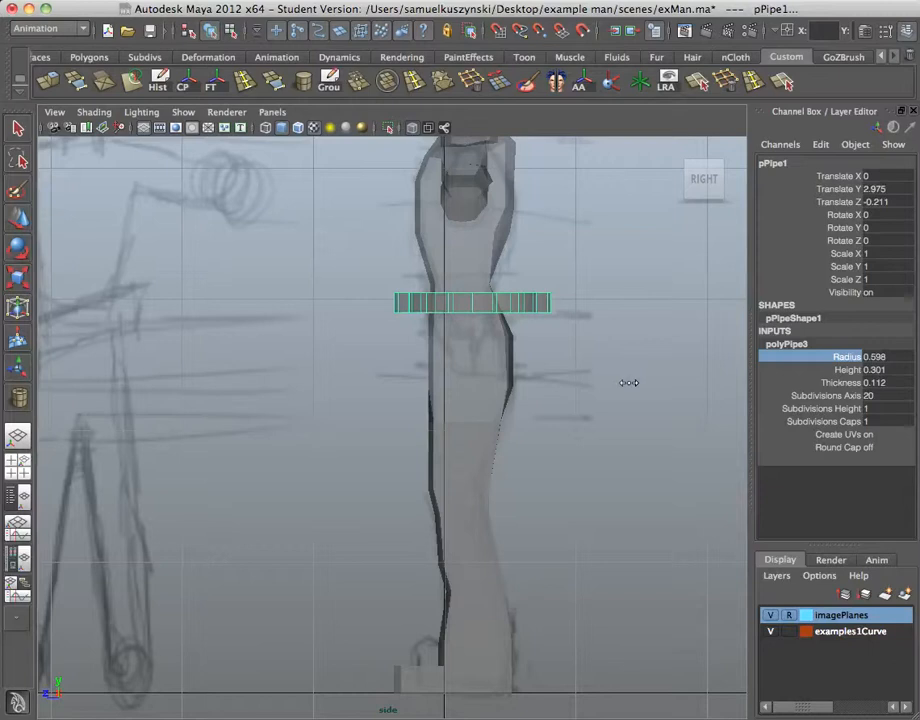
pyautogui.moveTo(628, 382); pyautogui.dragTo(614, 375, button='middle')
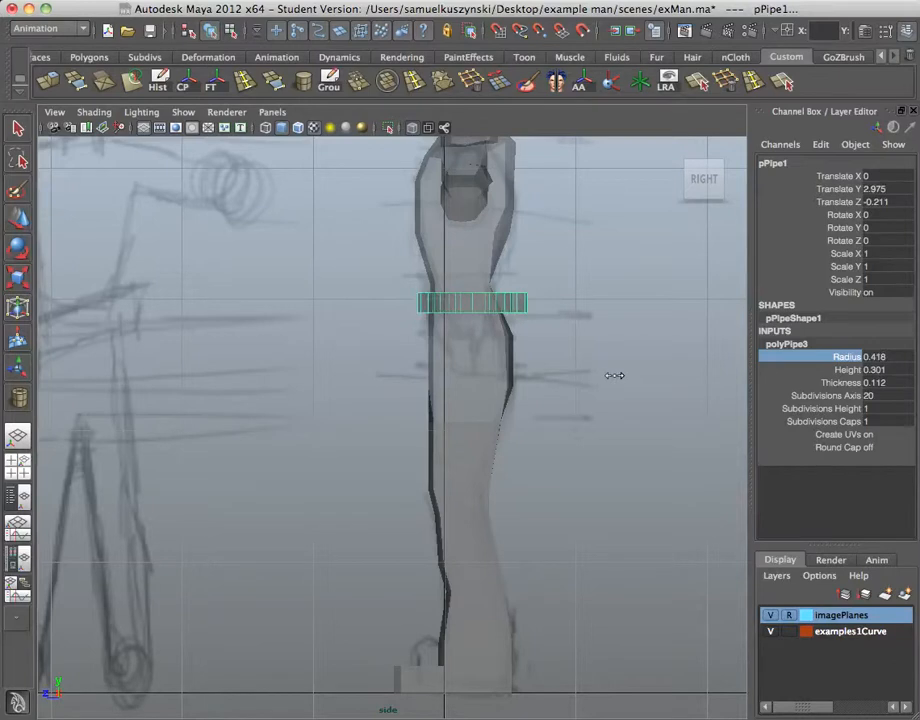
pyautogui.press('space')
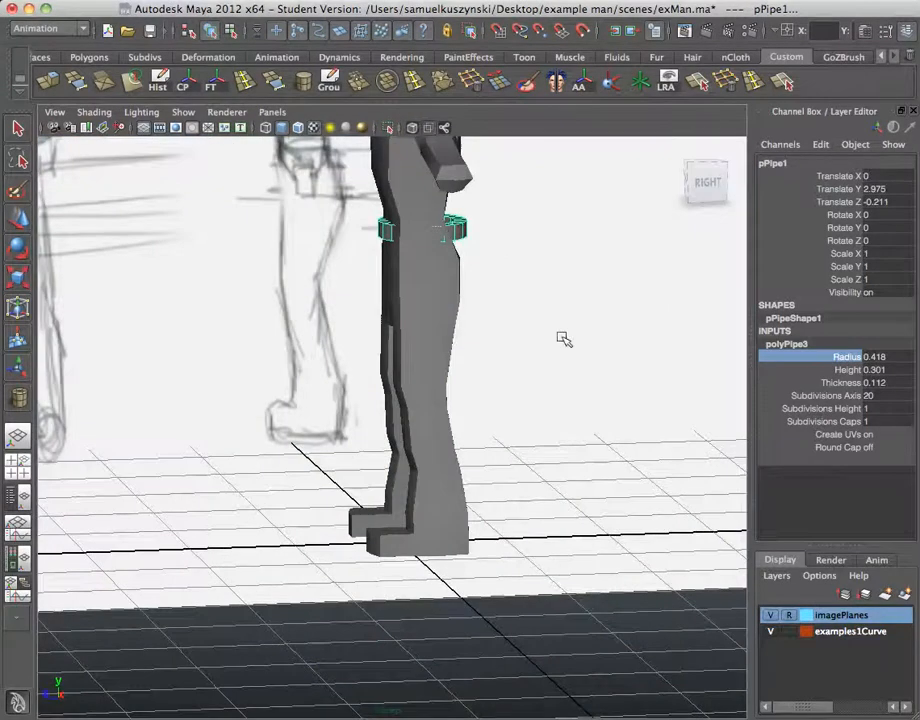
pyautogui.keyDown('alt'); pyautogui.moveTo(561, 338); pyautogui.dragTo(601, 358); pyautogui.keyUp('alt')
pyautogui.keyDown('alt'); pyautogui.moveTo(601, 358); pyautogui.dragTo(465, 316, button='middle'); pyautogui.keyUp('alt')
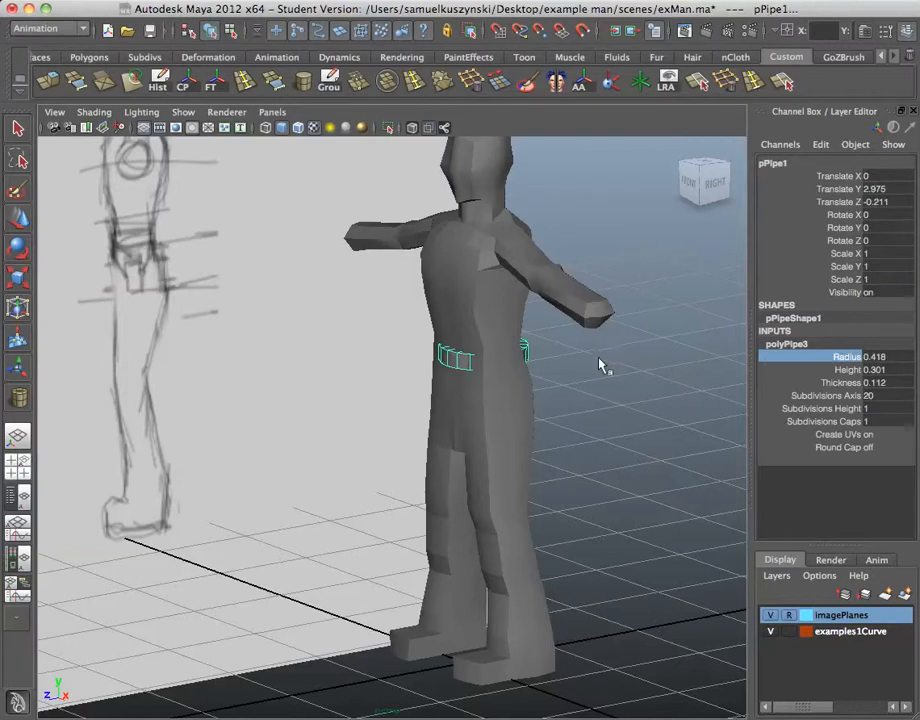
pyautogui.moveTo(613, 390)
pyautogui.keyDown('alt'); pyautogui.mouseDown(button='middle')
pyautogui.moveTo(600, 382)
pyautogui.moveTo(612, 380)
pyautogui.mouseUp(button='middle'); pyautogui.keyUp('alt')
# Set the pipe's height to 0.351 and its thickness to 0.072
pyautogui.click(846, 369)
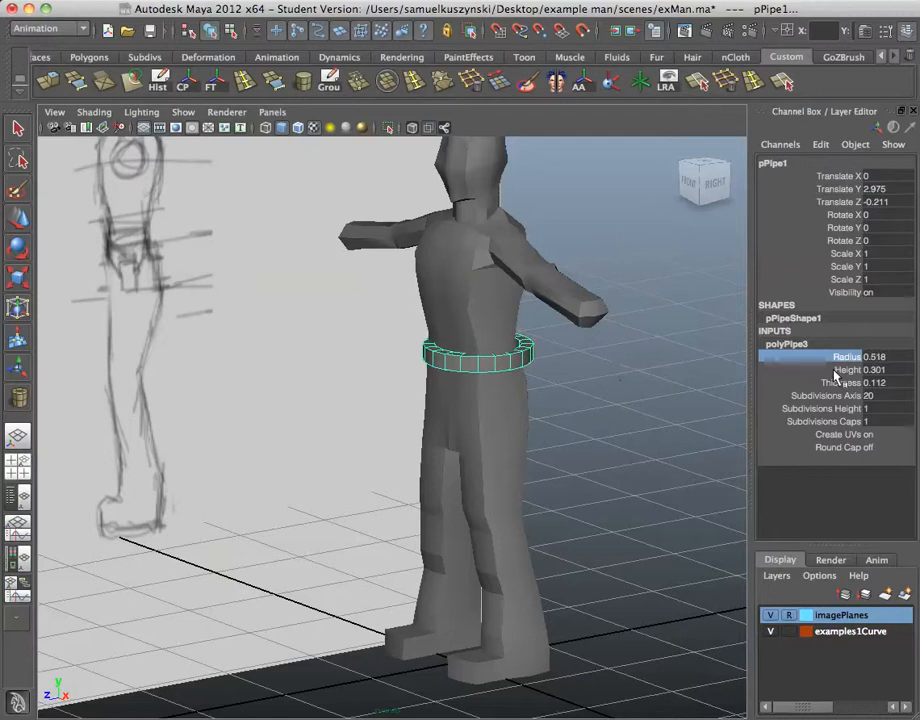
pyautogui.keyDown('alt'); pyautogui.moveTo(583, 413); pyautogui.dragTo(607, 413, button='middle'); pyautogui.keyUp('alt')
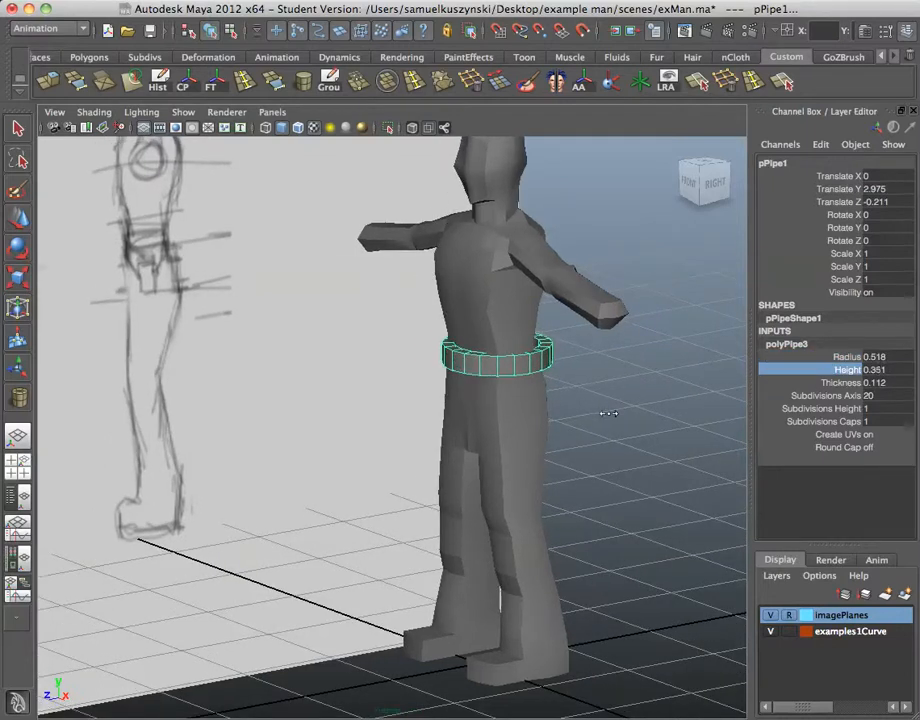
pyautogui.click(836, 386)
pyautogui.moveTo(568, 432); pyautogui.dragTo(565, 433, button='middle')
pyautogui.keyDown('alt'); pyautogui.moveTo(566, 433); pyautogui.dragTo(608, 445); pyautogui.keyUp('alt')
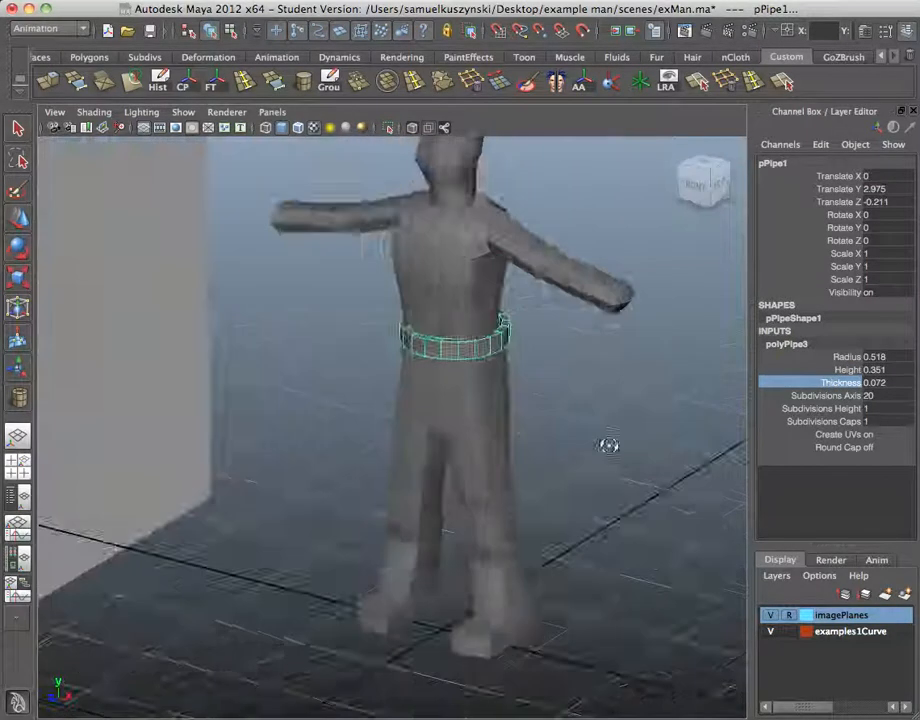
# Select two adjacent faces on the inner back of the belt ring, then return to selecting the whole pipe
pyautogui.keyDown('alt'); pyautogui.moveTo(608, 445); pyautogui.dragTo(583, 576, button='right'); pyautogui.keyUp('alt')
pyautogui.keyDown('alt'); pyautogui.moveTo(540, 414); pyautogui.dragTo(517, 486, button='middle'); pyautogui.keyUp('alt')
pyautogui.keyDown('alt'); pyautogui.moveTo(560, 498); pyautogui.dragTo(550, 571); pyautogui.keyUp('alt')
pyautogui.keyDown('alt'); pyautogui.moveTo(550, 571); pyautogui.dragTo(477, 499, button='right'); pyautogui.keyUp('alt')
pyautogui.keyDown('alt'); pyautogui.moveTo(477, 499); pyautogui.dragTo(567, 477); pyautogui.keyUp('alt')
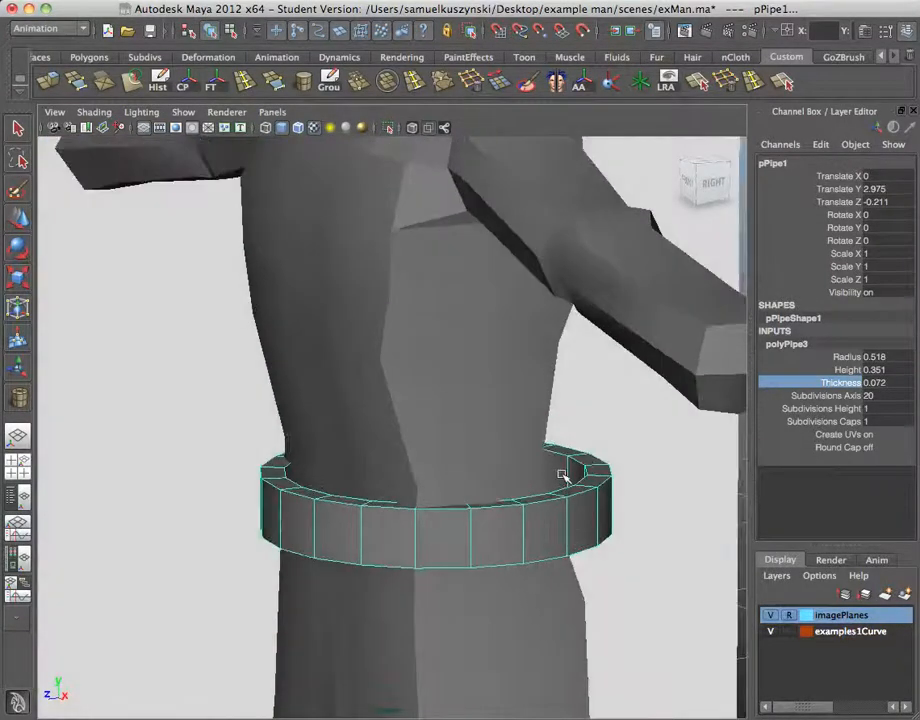
pyautogui.moveTo(561, 477); pyautogui.dragTo(567, 499, button='right')
pyautogui.click(572, 480)
pyautogui.keyDown('alt'); pyautogui.moveTo(575, 483); pyautogui.dragTo(550, 485); pyautogui.keyUp('alt')
pyautogui.keyDown('shift'); pyautogui.click(568, 476); pyautogui.keyUp('shift')
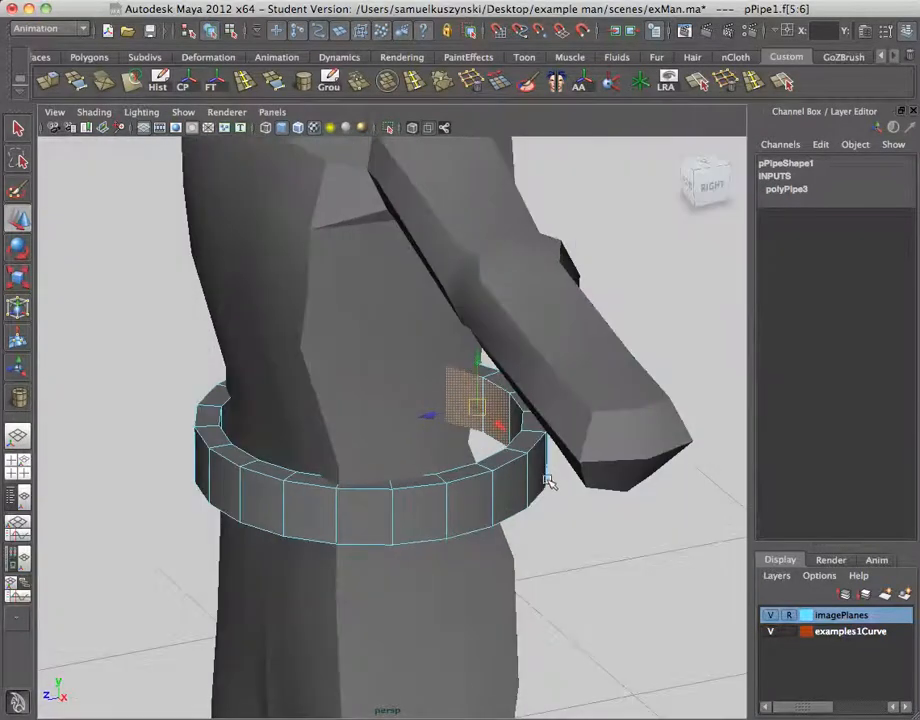
pyautogui.keyDown('alt'); pyautogui.moveTo(476, 504); pyautogui.dragTo(335, 220); pyautogui.keyUp('alt')
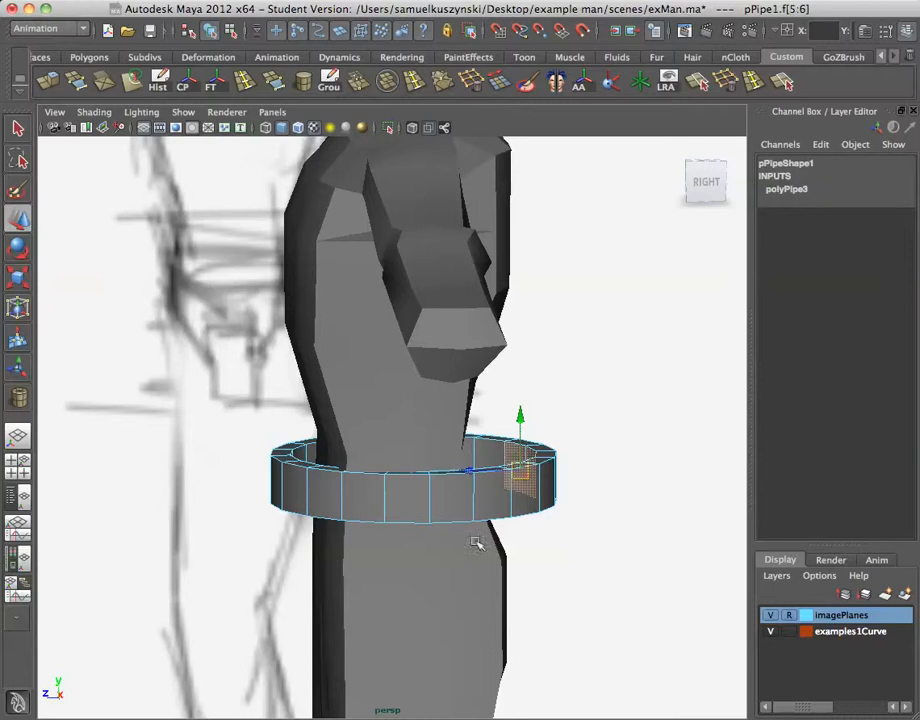
pyautogui.moveTo(469, 514); pyautogui.dragTo(575, 470, button='right')
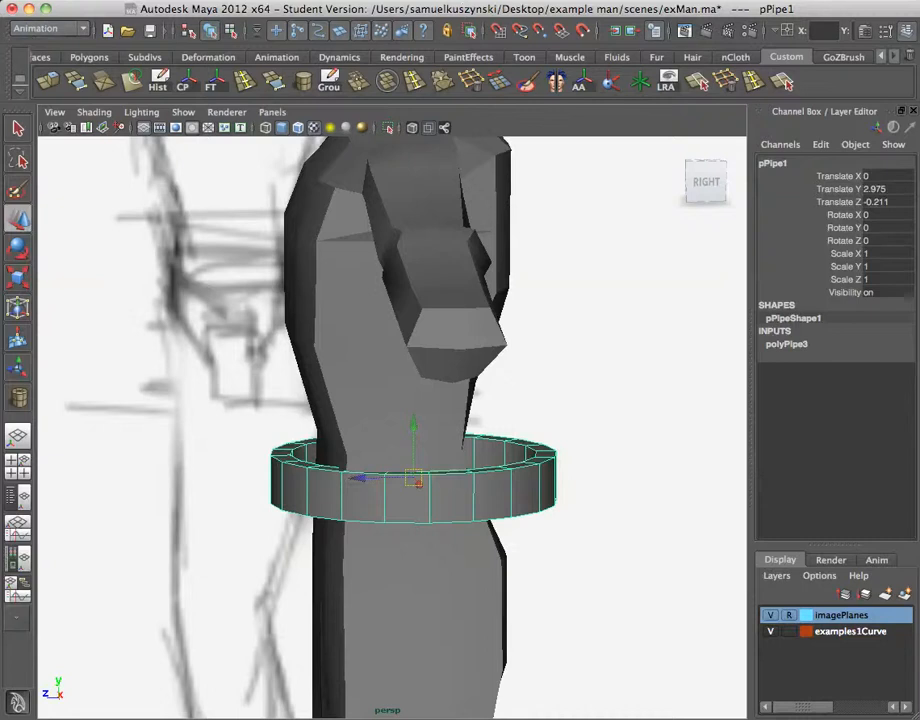
# Delete the pipe around the character's waist
pyautogui.click(655, 1)
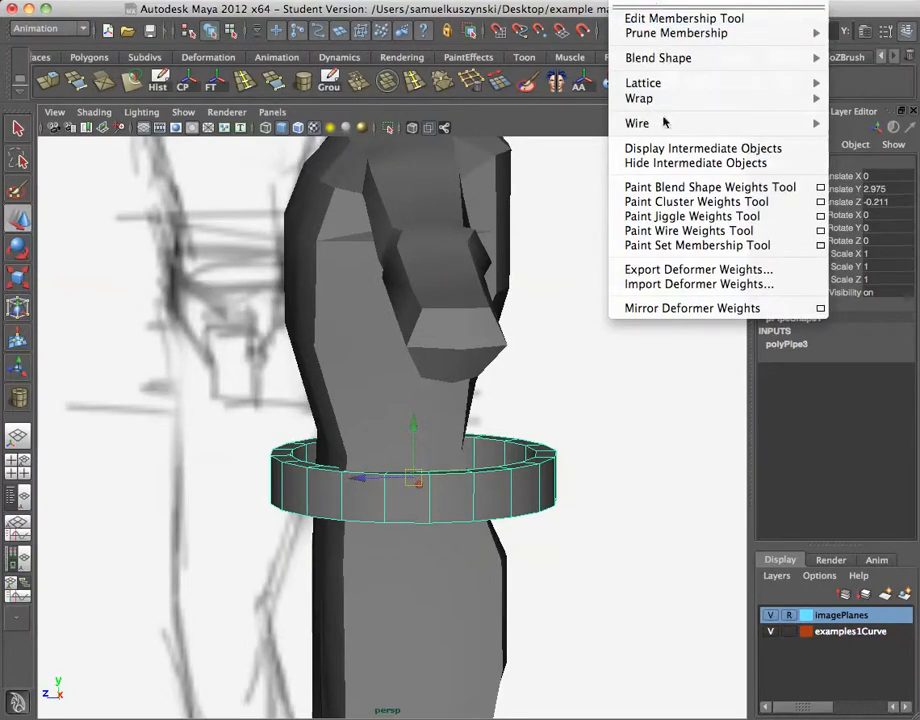
pyautogui.moveTo(661, 87)
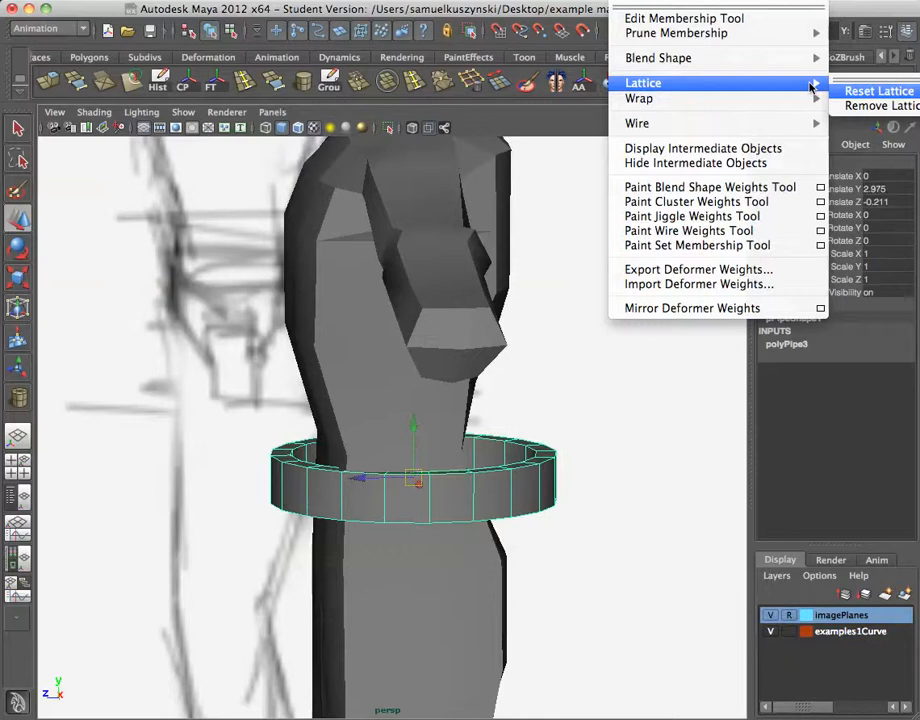
pyautogui.click(554, 123)
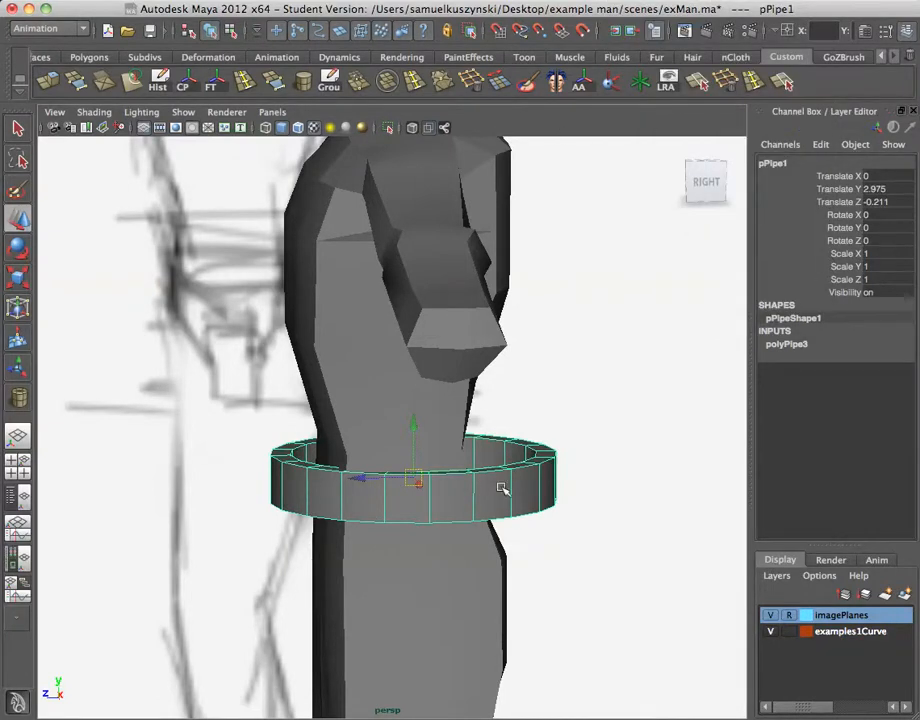
pyautogui.press('Delete')
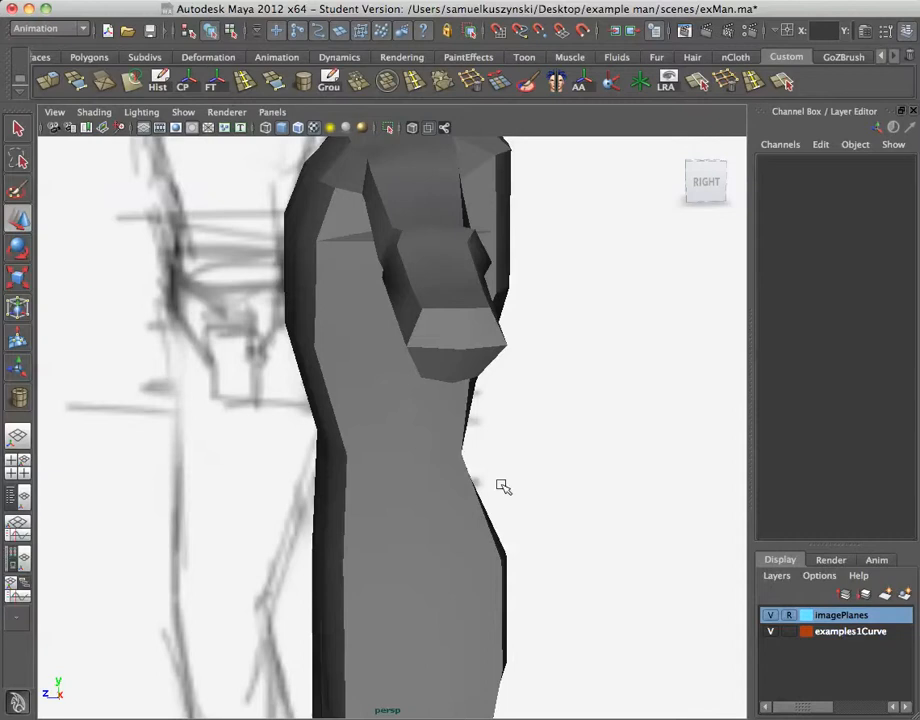
# Unhide the actual_Belt mesh and its ffd1Lattice_practice lattice around the character's waist
pyautogui.click(13, 512)
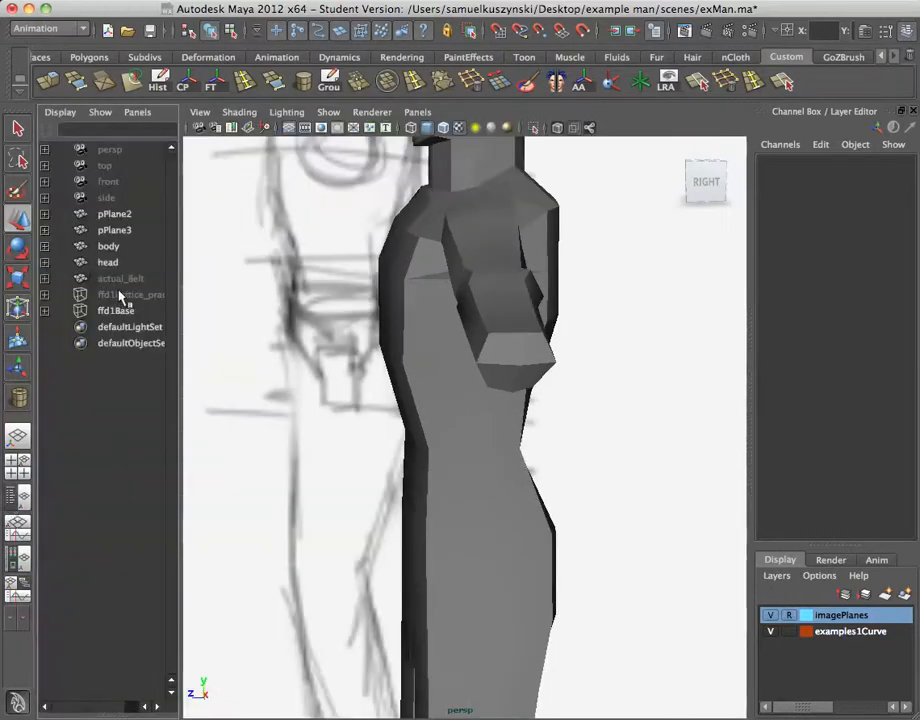
pyautogui.click(115, 279)
pyautogui.keyDown('shift'); pyautogui.click(118, 295); pyautogui.keyUp('shift')
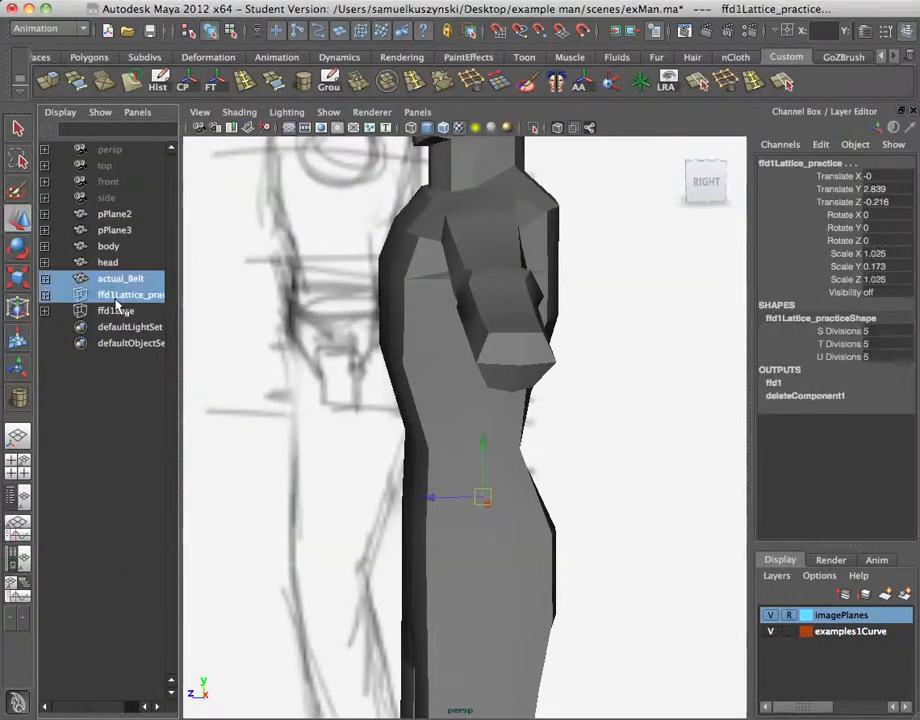
pyautogui.hotkey('shift', 'h')
pyautogui.keyDown('alt'); pyautogui.moveTo(302, 394); pyautogui.dragTo(354, 432); pyautogui.keyUp('alt')
pyautogui.keyDown('alt'); pyautogui.moveTo(354, 432); pyautogui.dragTo(440, 350, button='right'); pyautogui.keyUp('alt')
pyautogui.scroll(-3, 466, 341)
pyautogui.scroll(5, 480, 360)
pyautogui.keyDown('alt'); pyautogui.moveTo(522, 468); pyautogui.dragTo(607, 459); pyautogui.keyUp('alt')
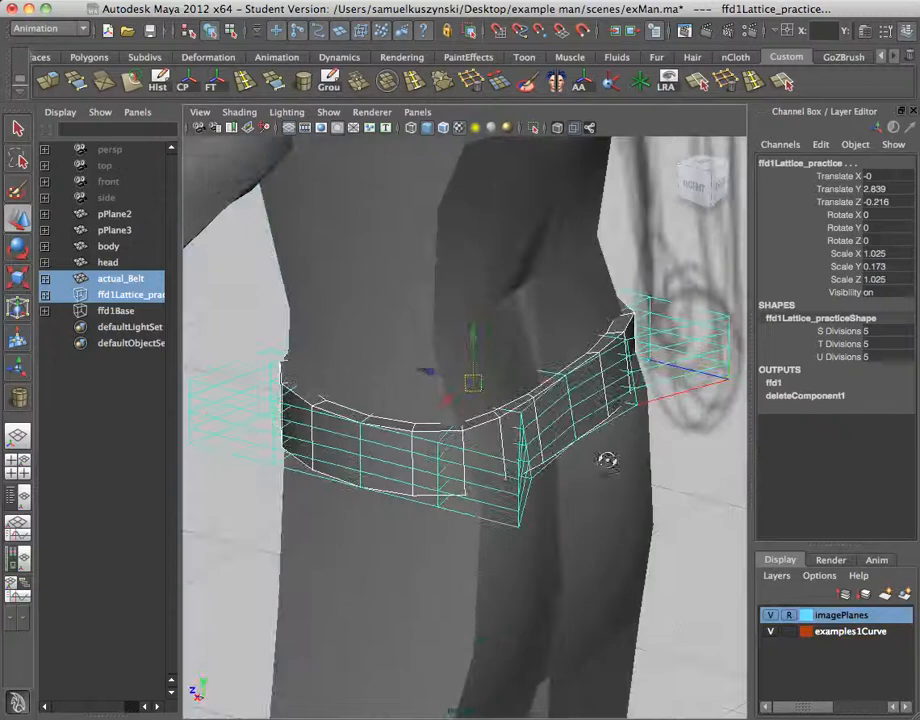
# Display the lattice points of ffd1Lattice_practice, then select the lattice as a whole object
pyautogui.moveTo(563, 441); pyautogui.dragTo(472, 448, button='right')
pyautogui.click(255, 403)
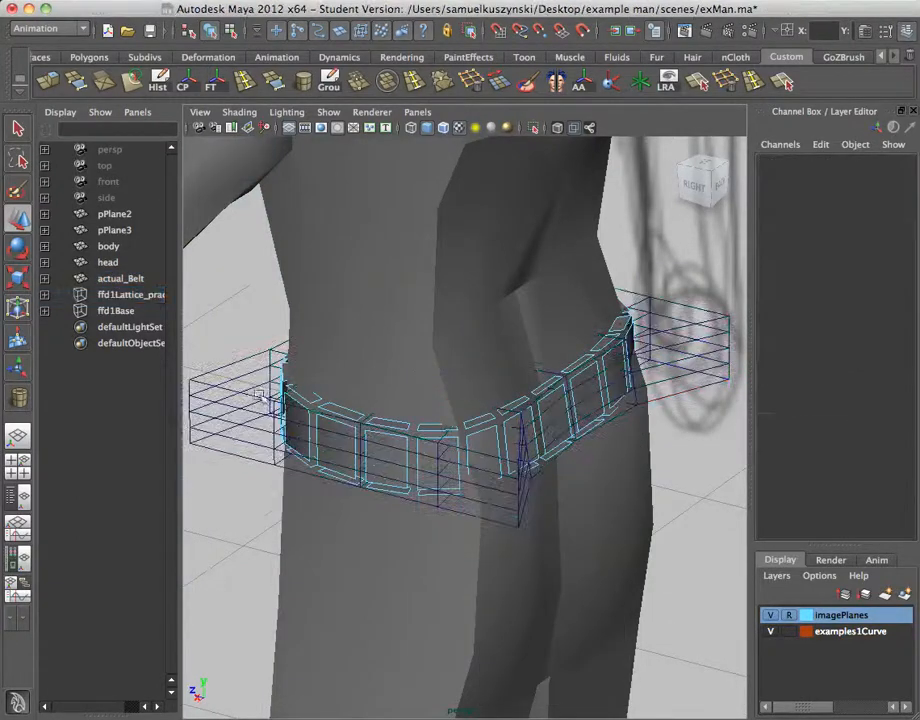
pyautogui.click(324, 388)
pyautogui.click(248, 380)
pyautogui.moveTo(247, 375); pyautogui.dragTo(250, 349, button='right')
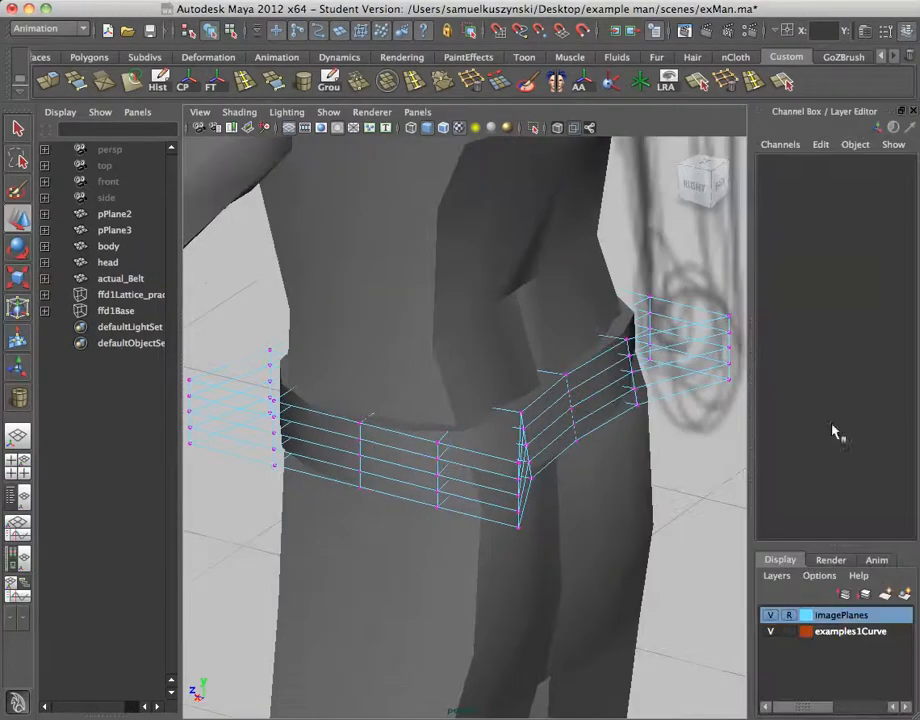
pyautogui.moveTo(684, 373); pyautogui.dragTo(706, 366, button='right')
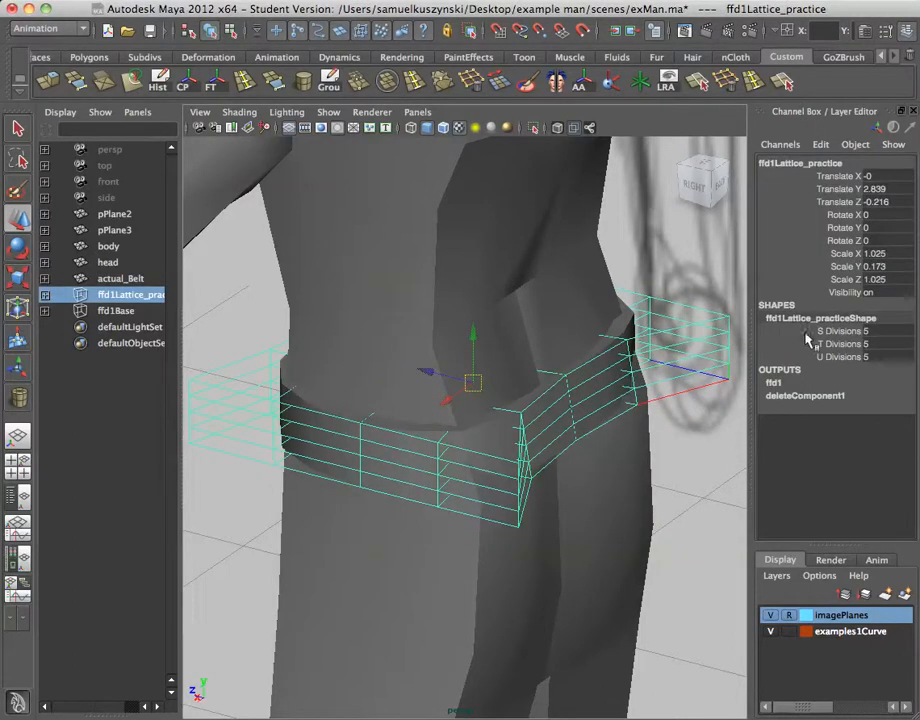
# Turn on Soft Select for the Move Tool, with ffd1Lattice_practice around the waist still selected
pyautogui.doubleClick(800, 319)
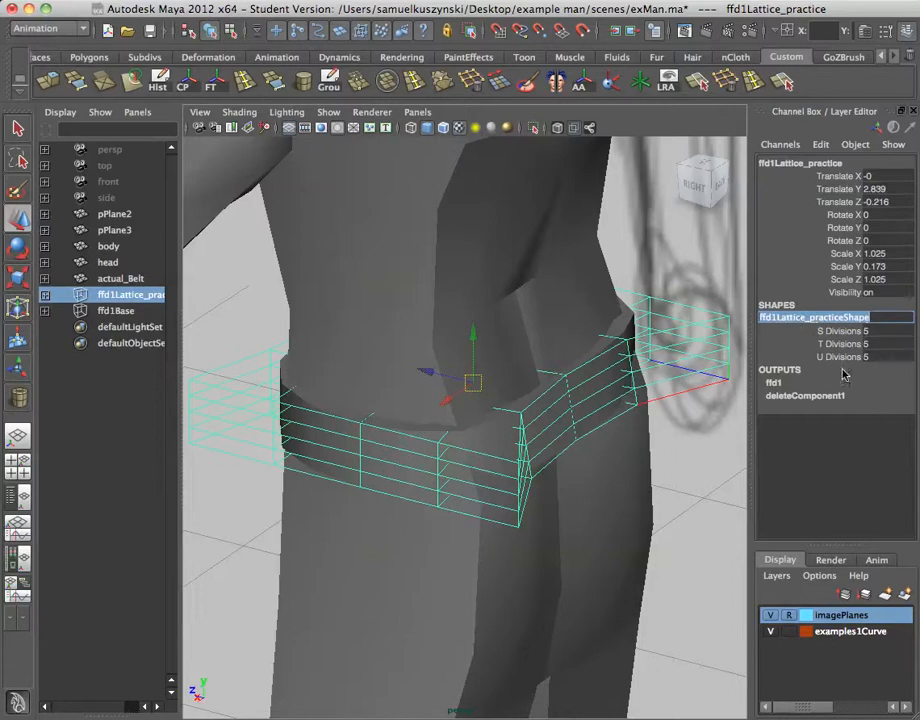
pyautogui.keyDown('alt'); pyautogui.moveTo(705, 367); pyautogui.dragTo(546, 405); pyautogui.keyUp('alt')
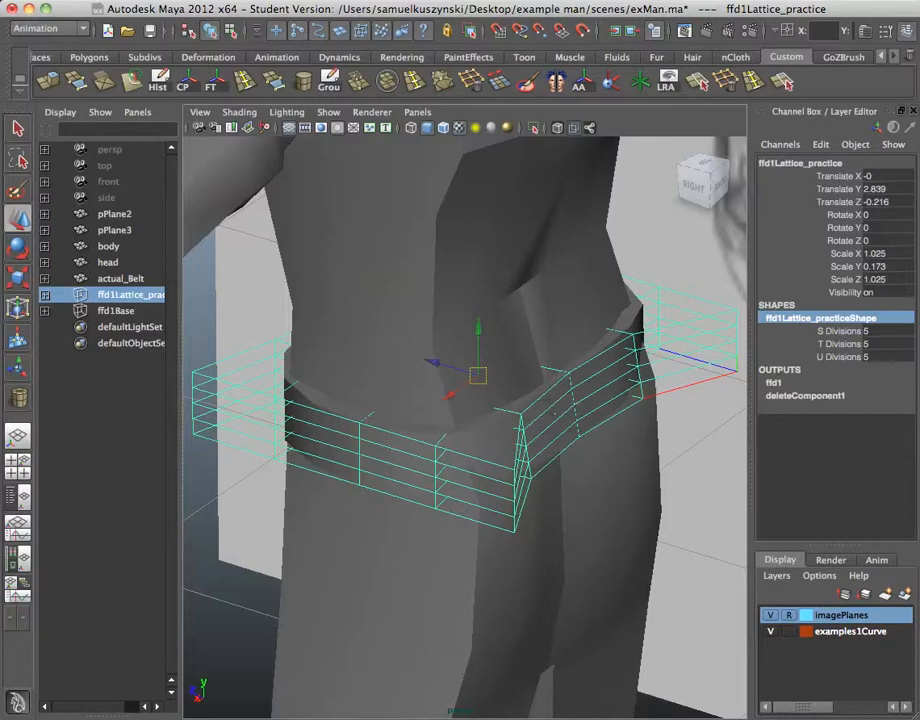
pyautogui.doubleClick(18, 218)
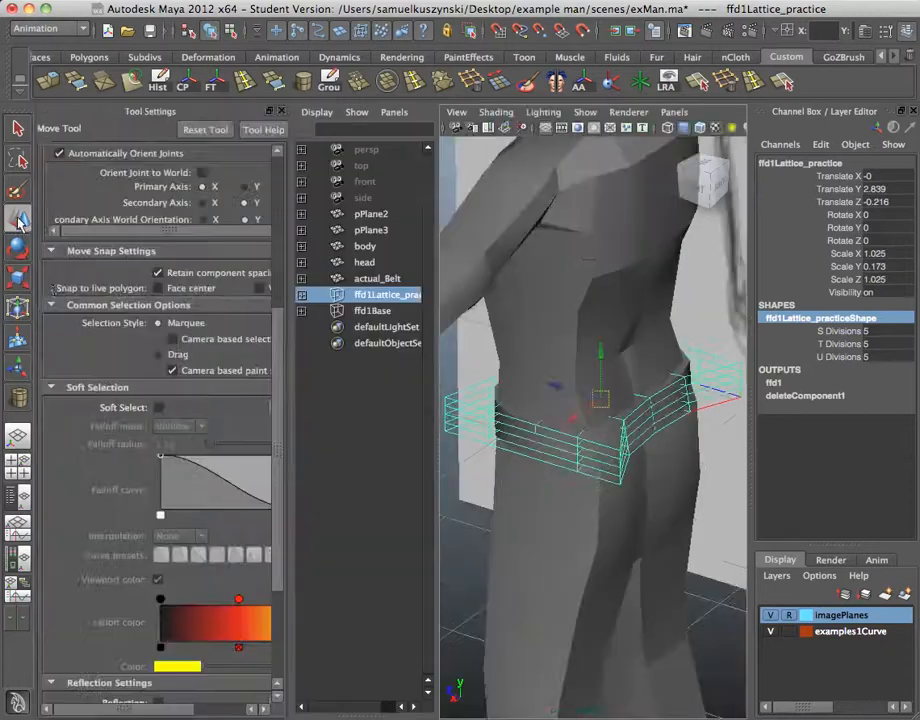
pyautogui.click(158, 410)
pyautogui.keyDown('alt'); pyautogui.moveTo(610, 448); pyautogui.dragTo(603, 400); pyautogui.keyUp('alt')
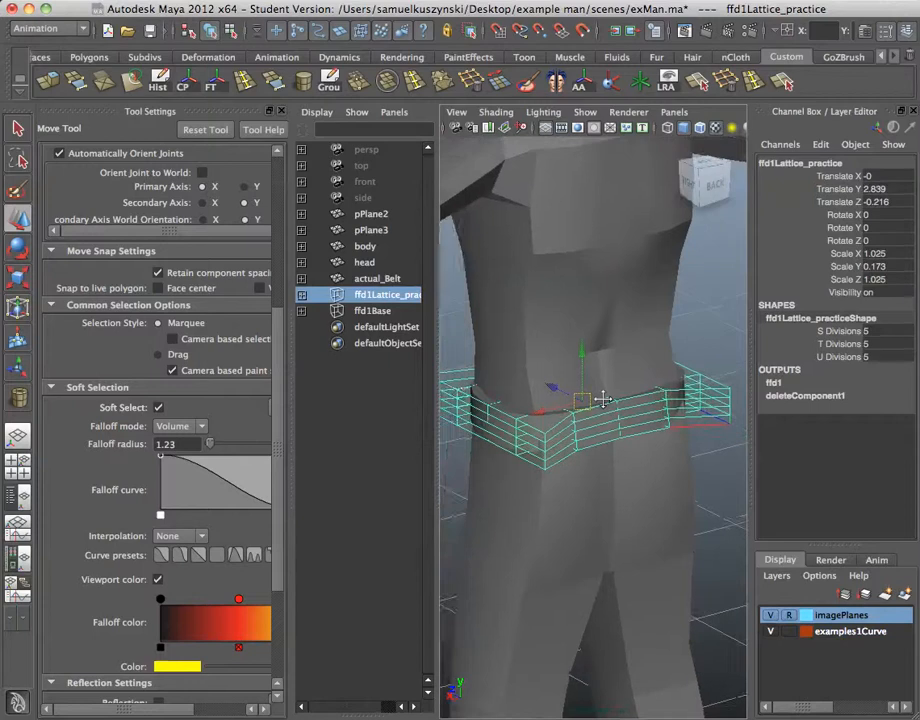
# Switch ffd1Lattice_practice to lattice points and select a corner column and the middle back column to examine the soft-selection falloff
pyautogui.rightClick(456, 401)
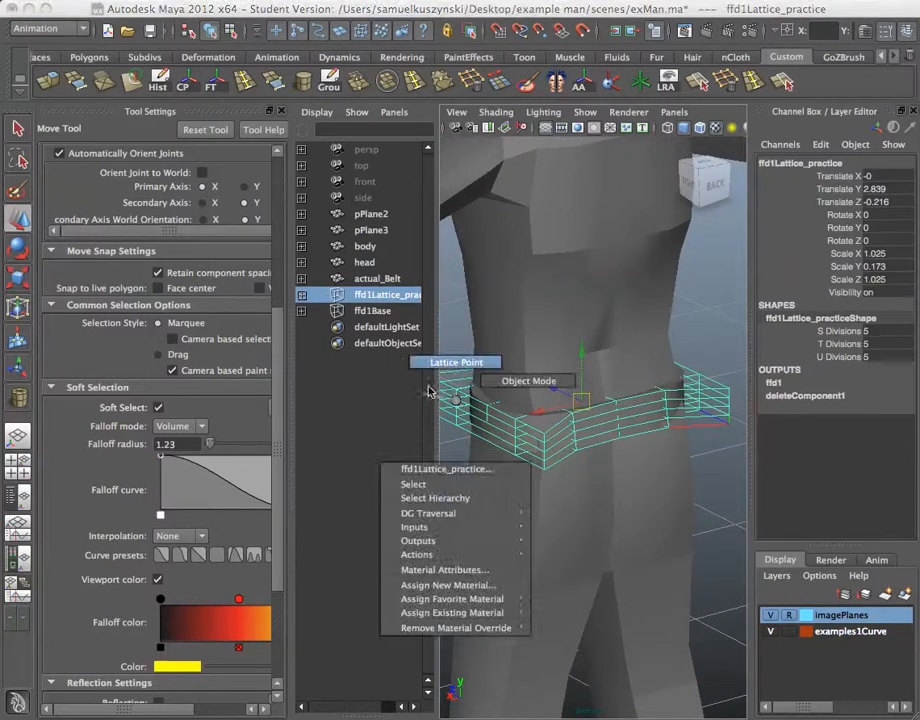
pyautogui.click(447, 370)
pyautogui.moveTo(446, 382); pyautogui.dragTo(488, 425)
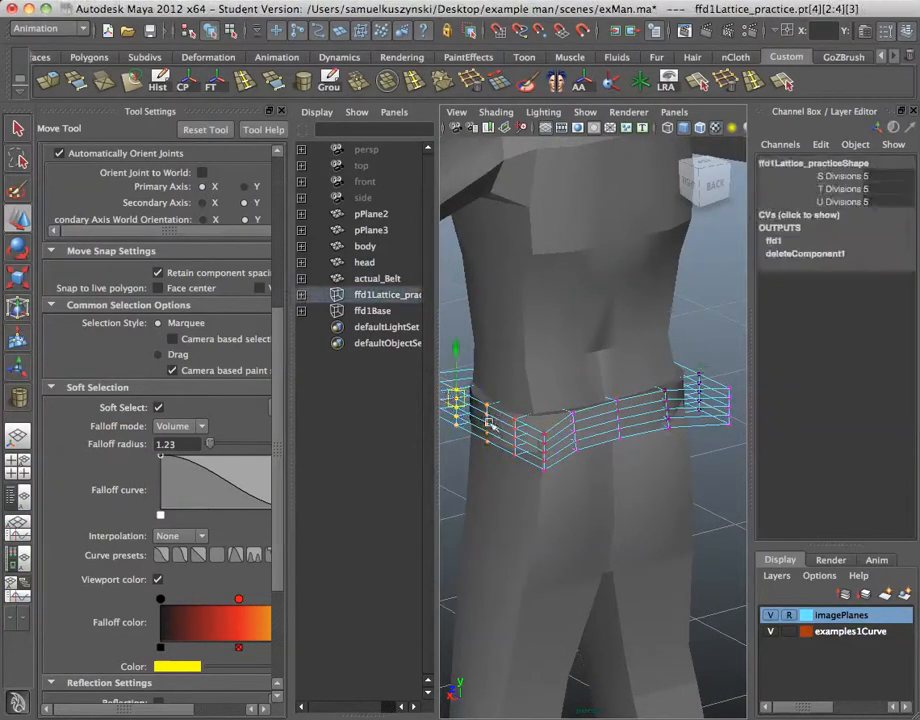
pyautogui.keyDown('alt'); pyautogui.moveTo(625, 459); pyautogui.dragTo(590, 437); pyautogui.keyUp('alt')
pyautogui.keyDown('alt'); pyautogui.moveTo(598, 398); pyautogui.dragTo(573, 470); pyautogui.keyUp('alt')
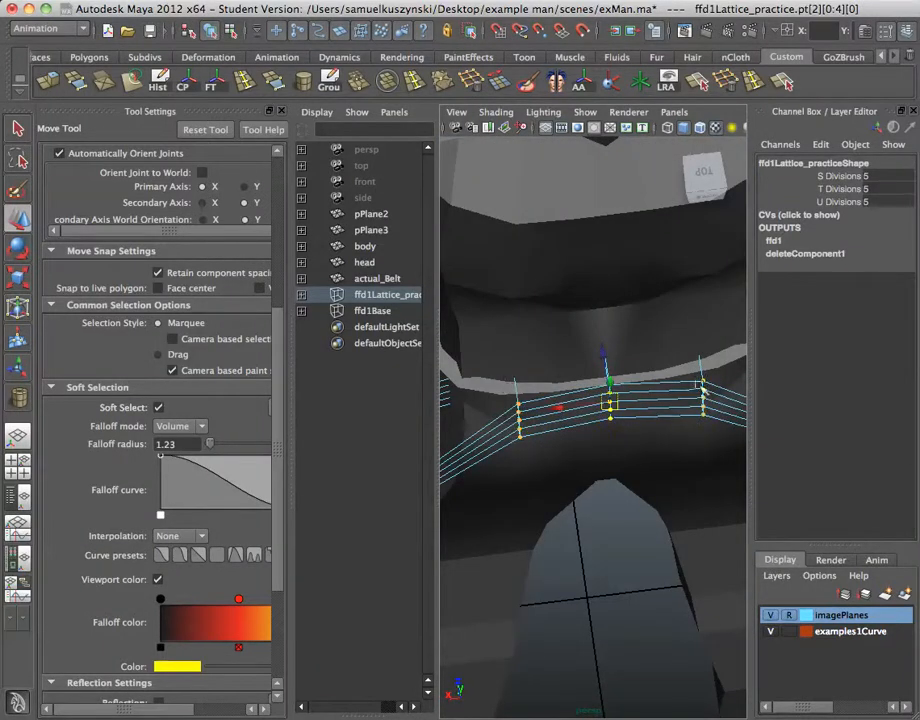
pyautogui.keyDown('alt'); pyautogui.moveTo(555, 405); pyautogui.dragTo(719, 407); pyautogui.keyUp('alt')
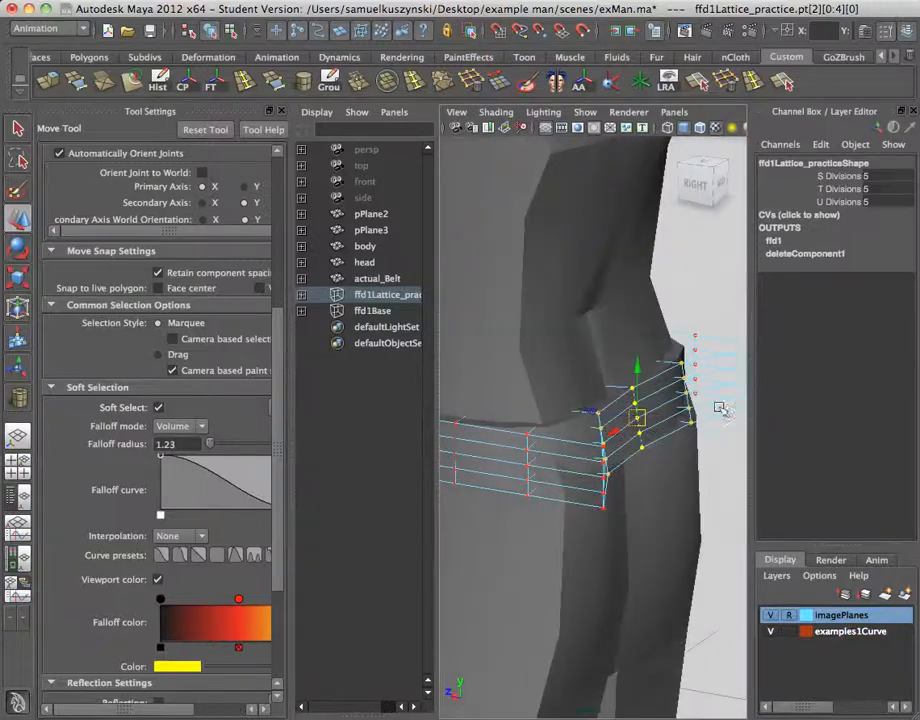
pyautogui.keyDown('alt'); pyautogui.moveTo(648, 425); pyautogui.dragTo(674, 420); pyautogui.keyUp('alt')
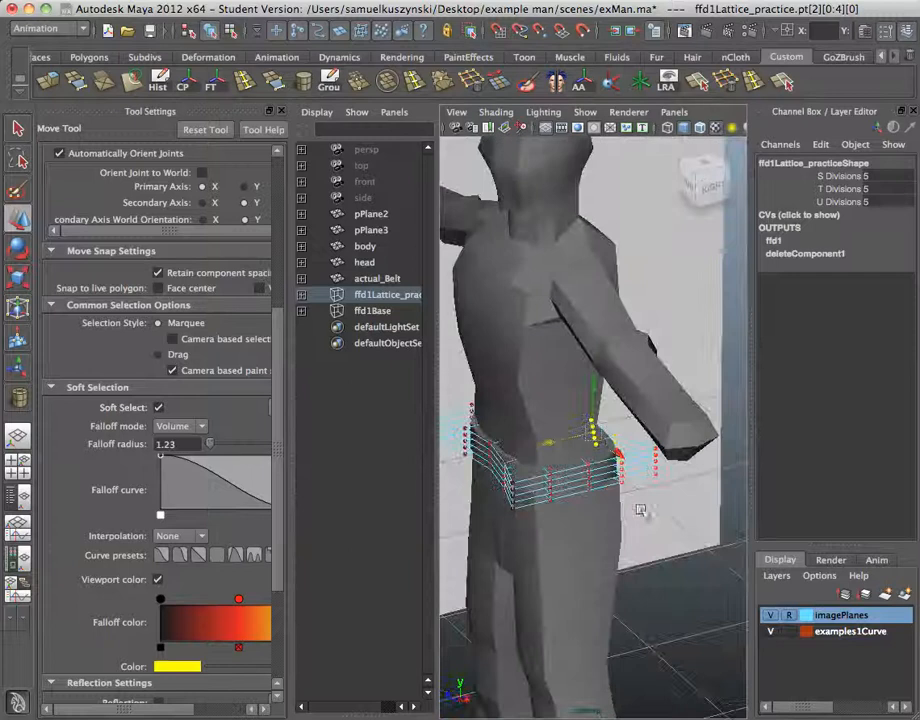
# Select a single lattice point at the front of the waist to examine how far its soft selection spreads
pyautogui.moveTo(569, 487); pyautogui.dragTo(604, 432, button='right')
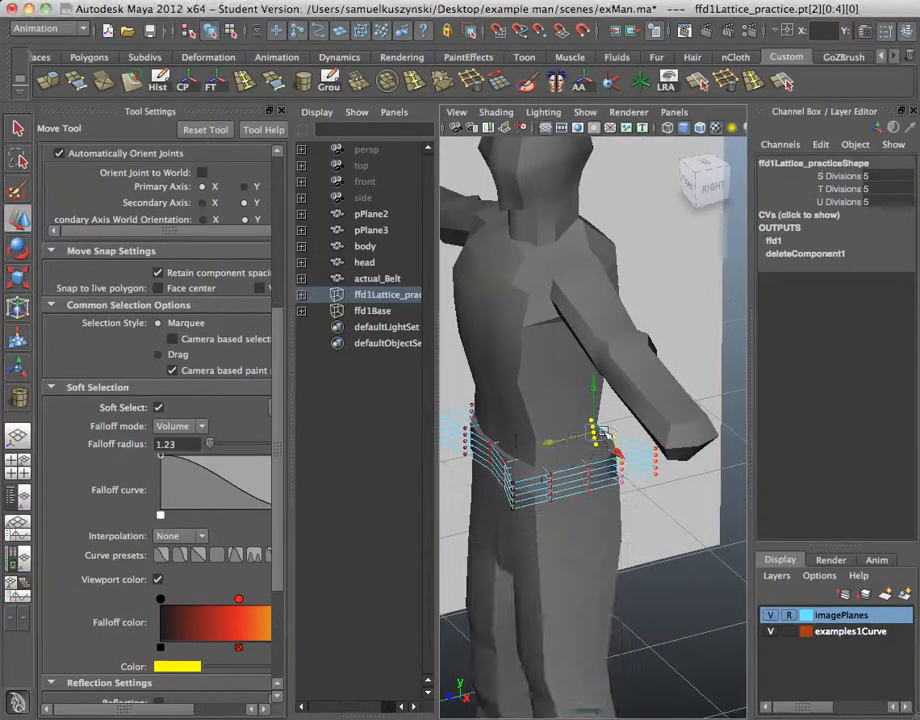
pyautogui.click(528, 470)
pyautogui.keyDown('shift'); pyautogui.moveTo(606, 508); pyautogui.dragTo(588, 490, button='right'); pyautogui.keyUp('shift')
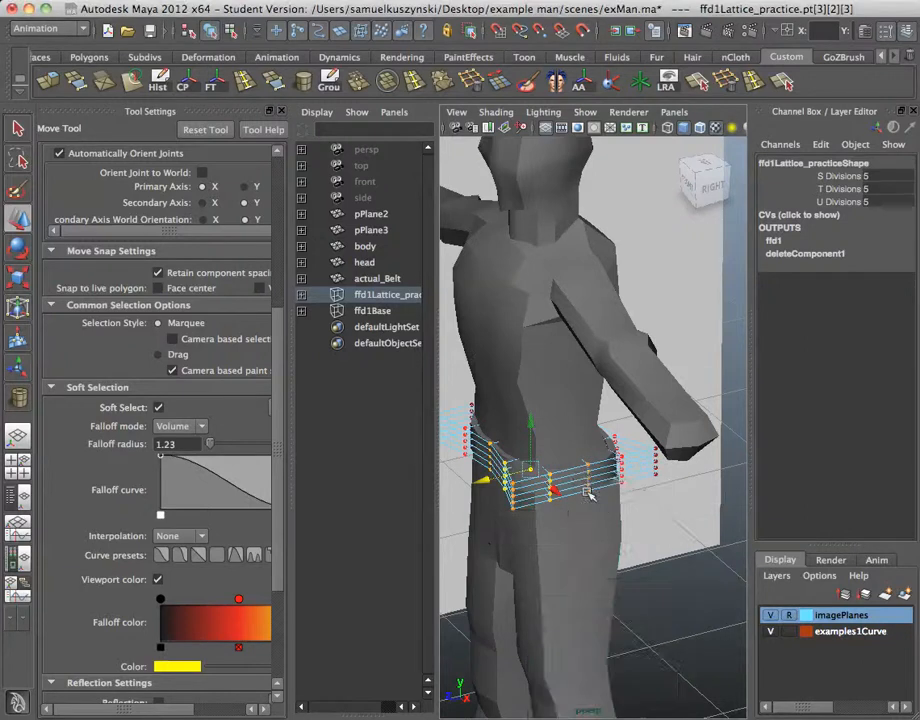
# Leave the lattice points by selecting the body mesh, and turn Soft Select off
pyautogui.click(548, 407)
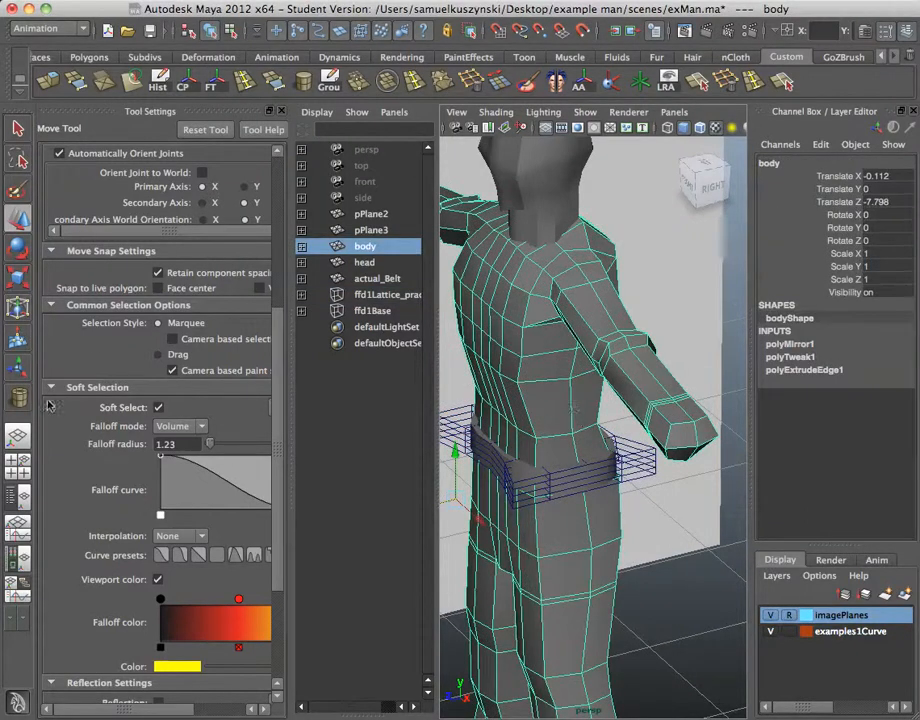
pyautogui.click(15, 507)
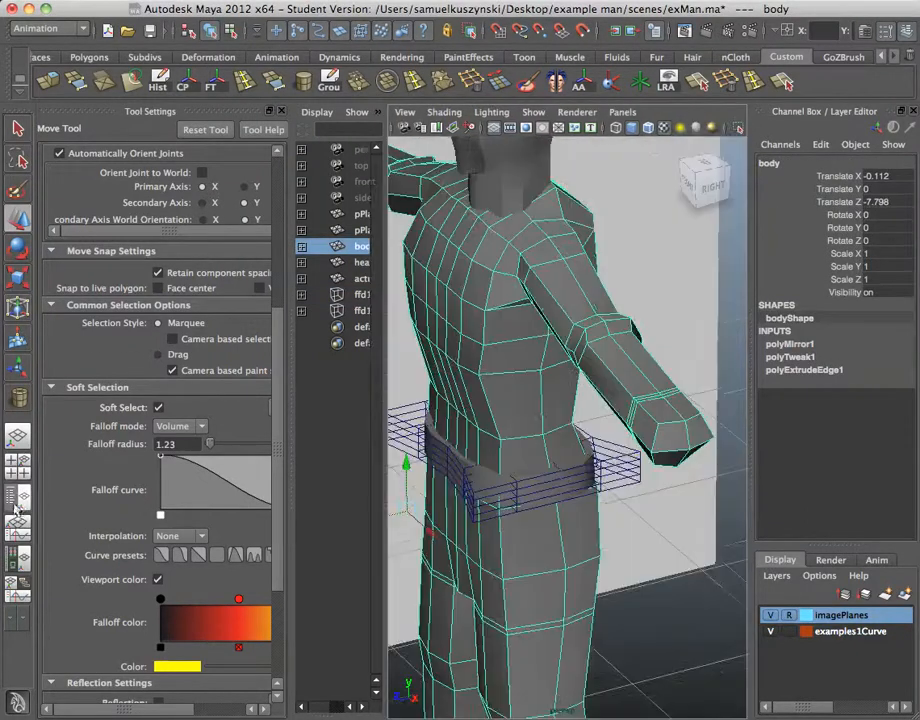
pyautogui.click(159, 408)
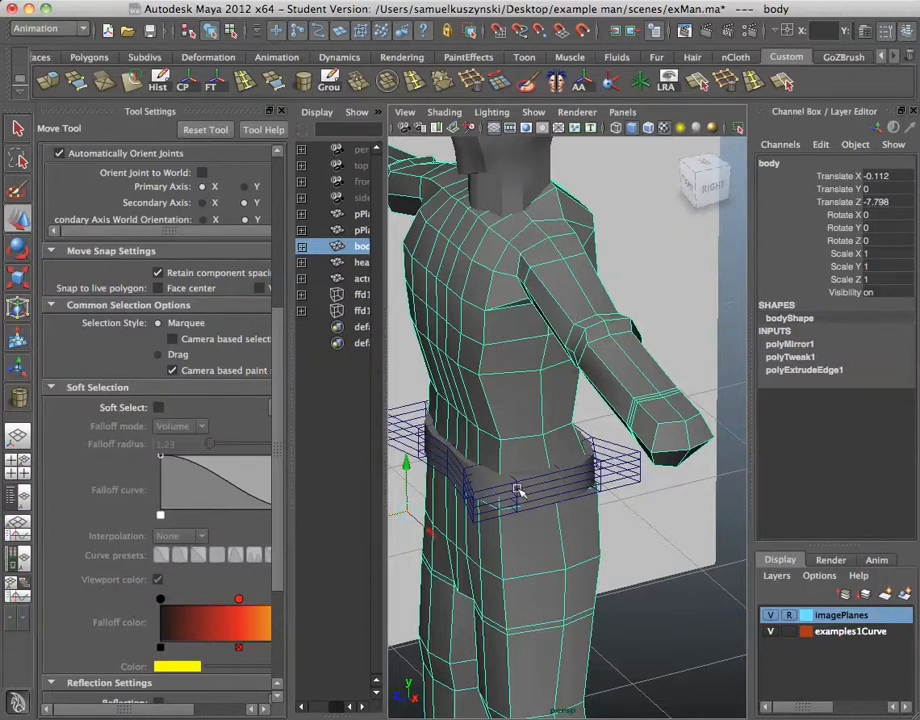
# Delete the construction history of the actual_Belt mesh
pyautogui.click(485, 474)
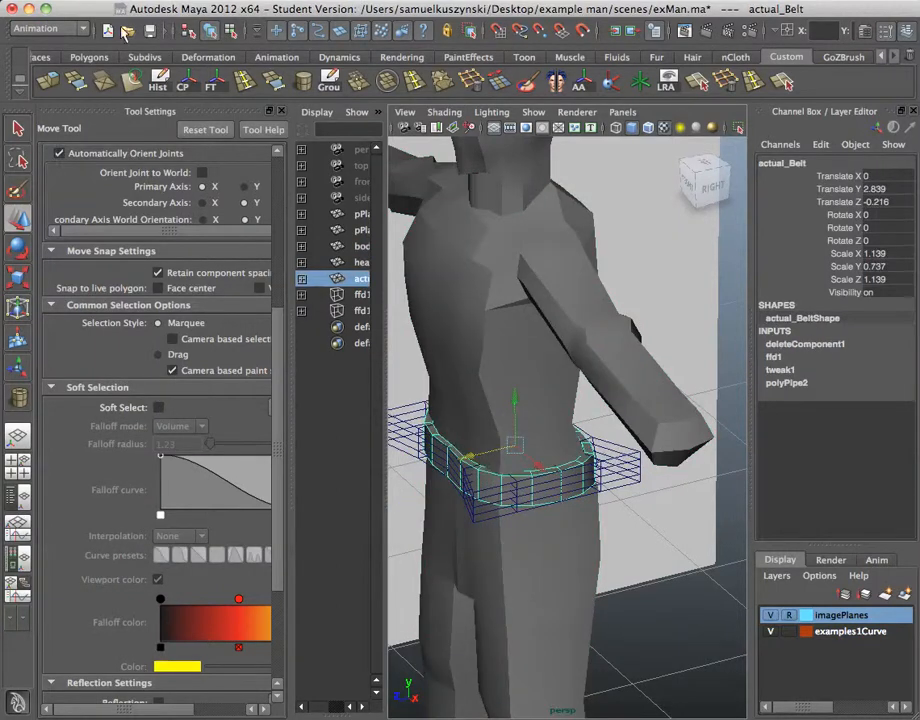
pyautogui.click(44, 5)
pyautogui.moveTo(124, 178)
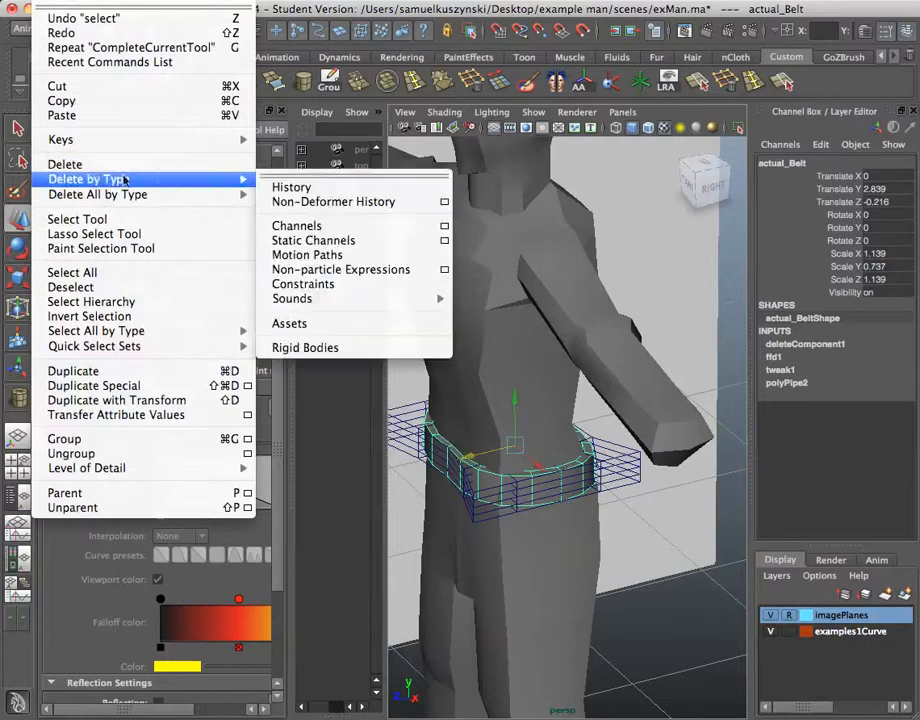
pyautogui.click(291, 187)
# Isolate actual_Belt in the perspective view and close the Move Tool's settings
pyautogui.keyDown('alt'); pyautogui.moveTo(556, 489); pyautogui.dragTo(596, 495); pyautogui.keyUp('alt')
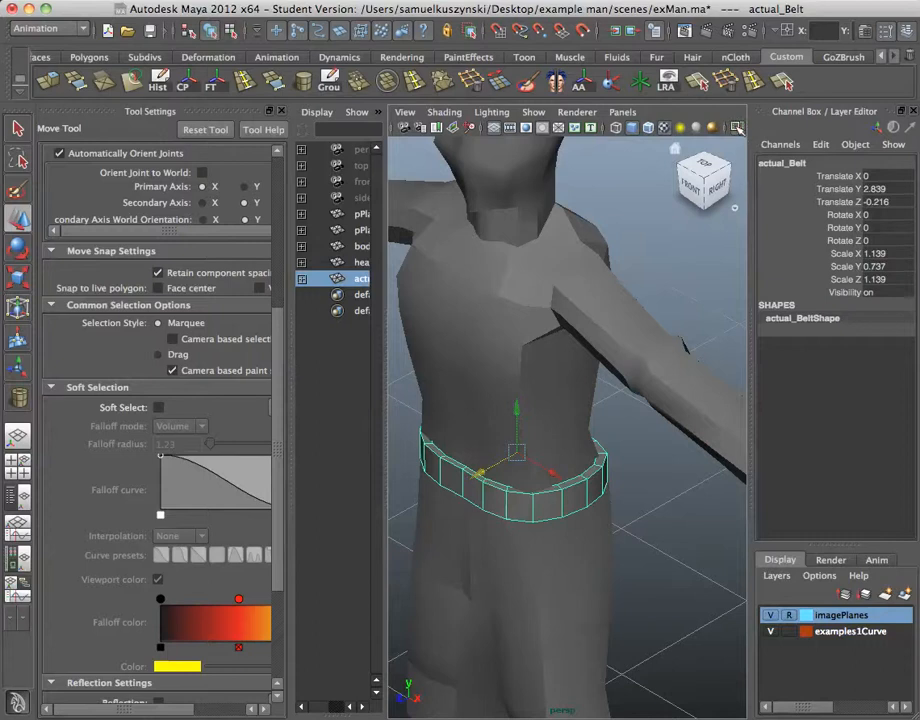
pyautogui.hotkey('ctrl', '1')
pyautogui.keyDown('alt'); pyautogui.moveTo(535, 430); pyautogui.dragTo(523, 419); pyautogui.keyUp('alt')
pyautogui.keyDown('alt'); pyautogui.moveTo(523, 419); pyautogui.dragTo(586, 550, button='right'); pyautogui.keyUp('alt')
pyautogui.keyDown('alt'); pyautogui.moveTo(596, 462); pyautogui.dragTo(724, 420, button='middle'); pyautogui.keyUp('alt')
pyautogui.keyDown('alt'); pyautogui.moveTo(573, 443); pyautogui.dragTo(557, 419); pyautogui.keyUp('alt')
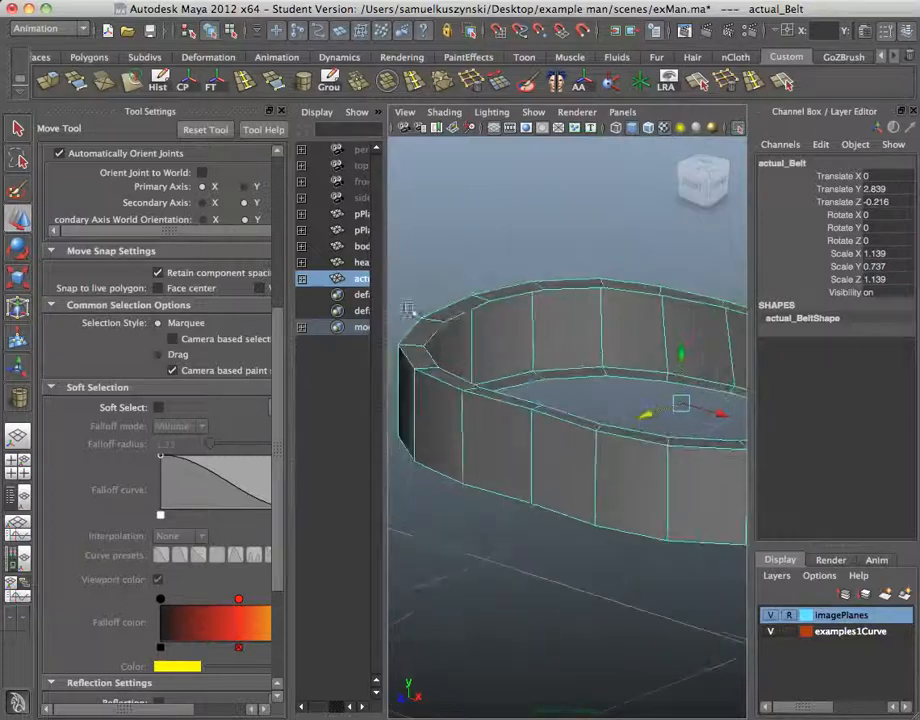
pyautogui.click(281, 112)
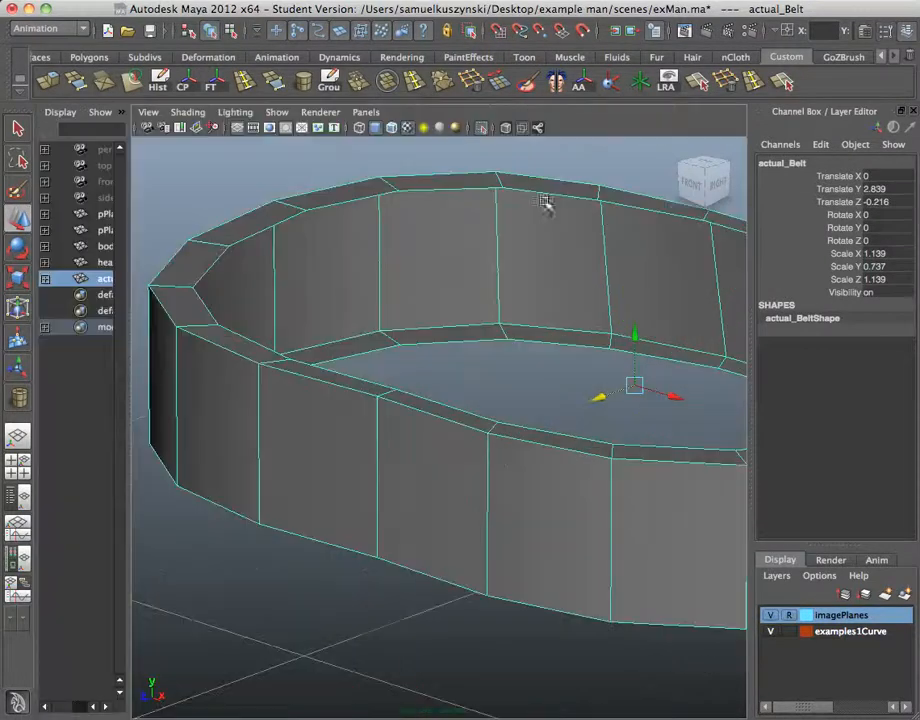
pyautogui.keyDown('alt'); pyautogui.moveTo(486, 457); pyautogui.dragTo(473, 464); pyautogui.keyUp('alt')
# Switch to the Polygons menu set and insert edge loops around the belt close to its upper outer edge
pyautogui.click(756, 84)
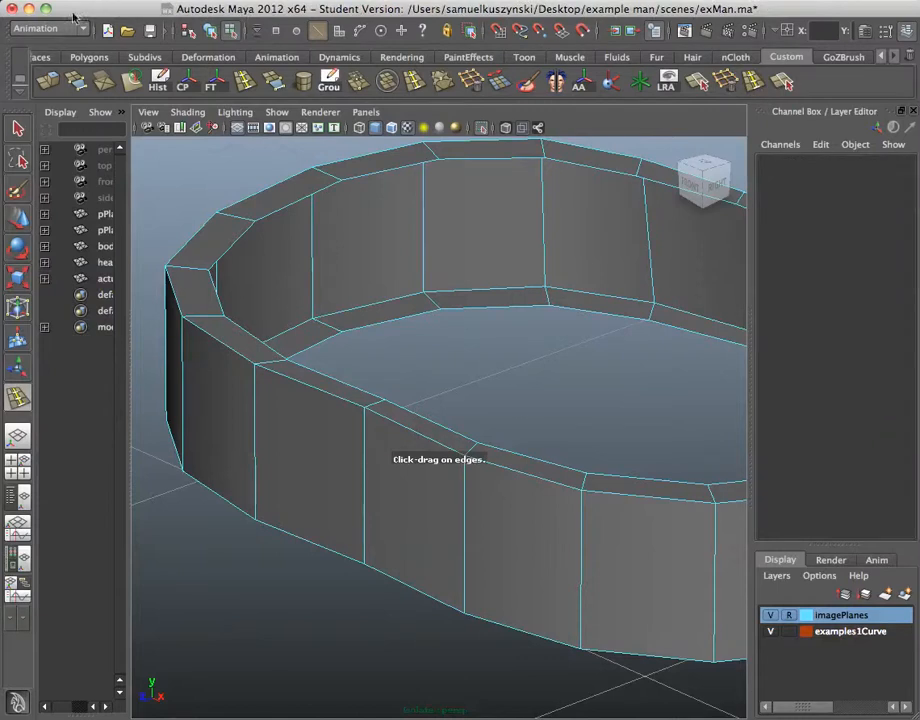
pyautogui.click(65, 28)
pyautogui.click(40, 50)
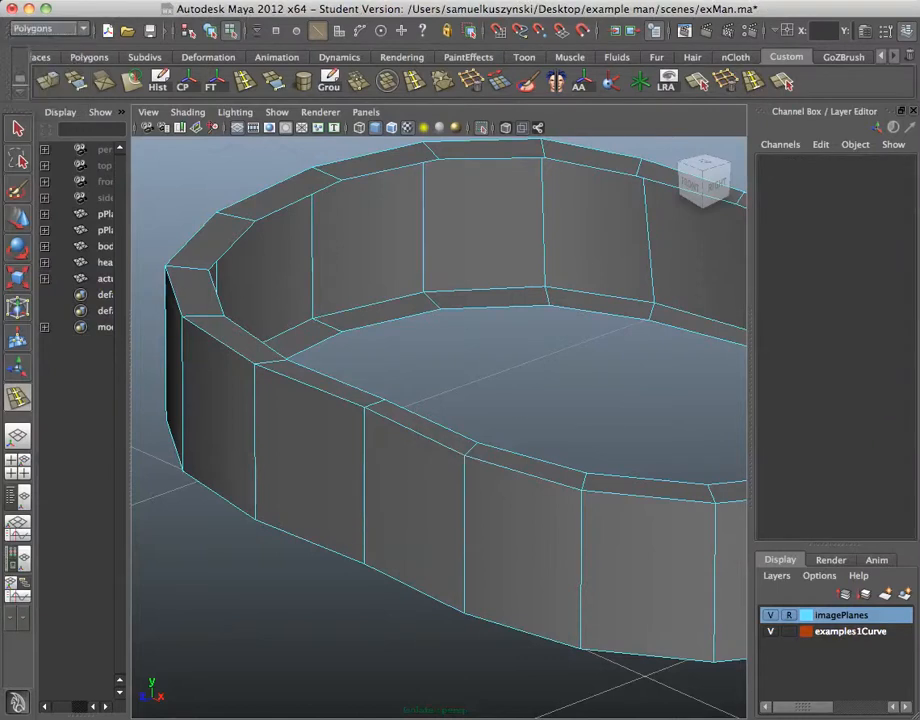
pyautogui.click(560, 2)
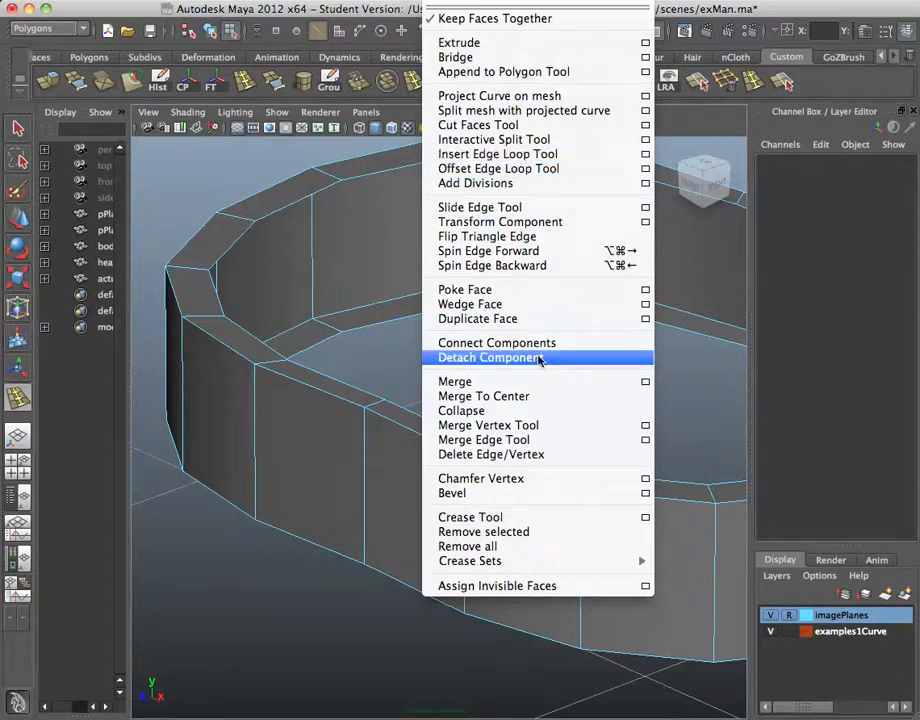
pyautogui.click(377, 435)
pyautogui.moveTo(363, 421); pyautogui.dragTo(372, 410)
pyautogui.press('z')
# Show the whole character again and examine the belt from the side and from below
pyautogui.keyDown('alt'); pyautogui.moveTo(372, 410); pyautogui.dragTo(540, 376); pyautogui.keyUp('alt')
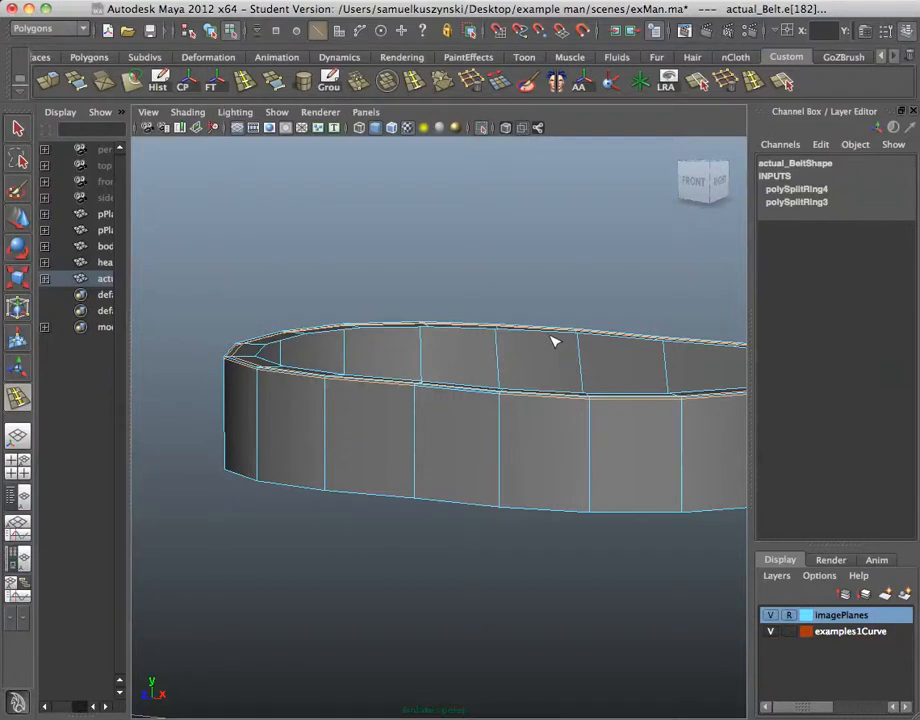
pyautogui.keyDown('alt'); pyautogui.moveTo(497, 145); pyautogui.dragTo(318, 251); pyautogui.keyUp('alt')
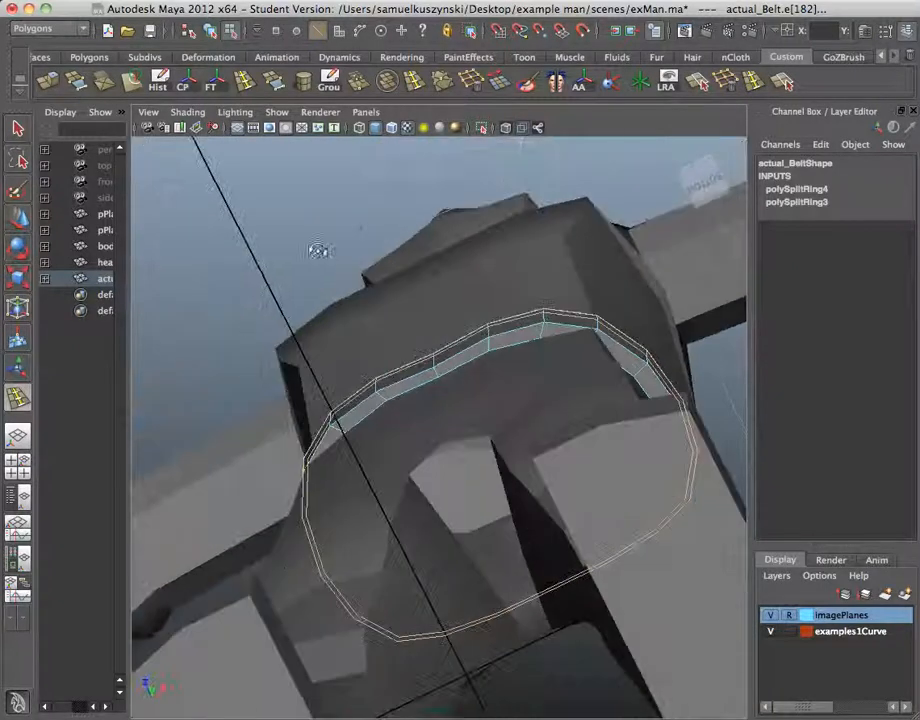
pyautogui.keyDown('alt'); pyautogui.moveTo(435, 321); pyautogui.dragTo(430, 271, button='middle'); pyautogui.keyUp('alt')
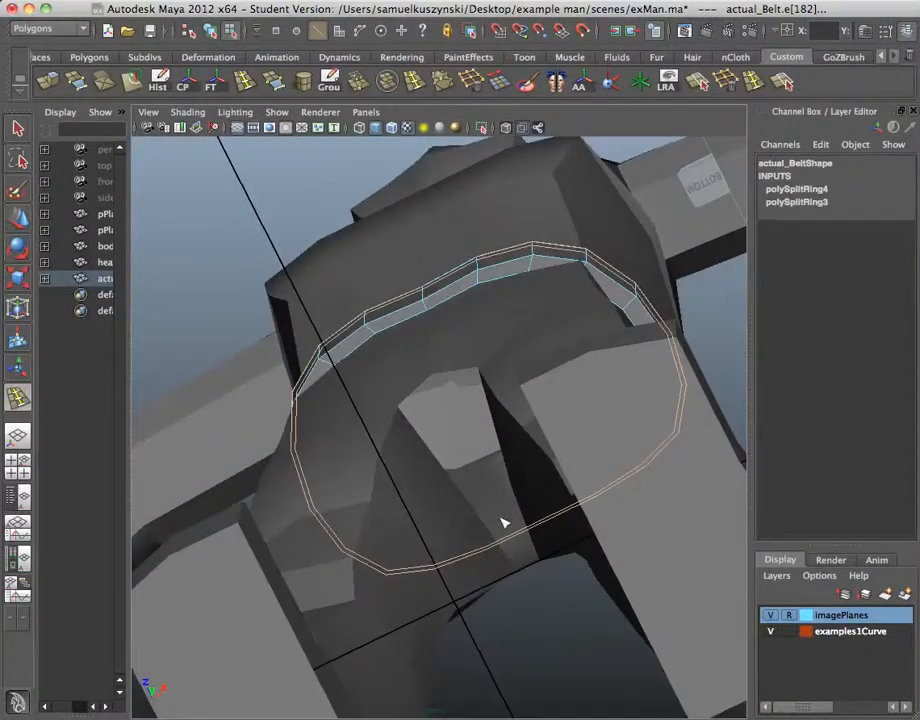